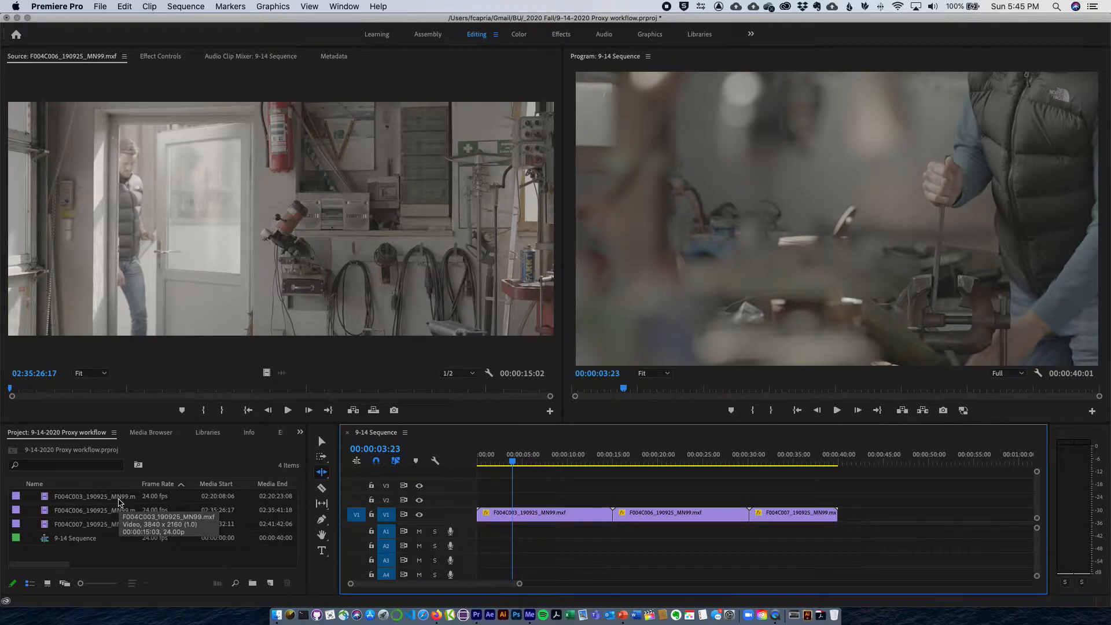
- Create QuickTime proxies for the three MXF clips with the ProRes Low Resolution Proxy preset, stored next to the original media
left_click(118, 501)
left_click(116, 525, "shift")
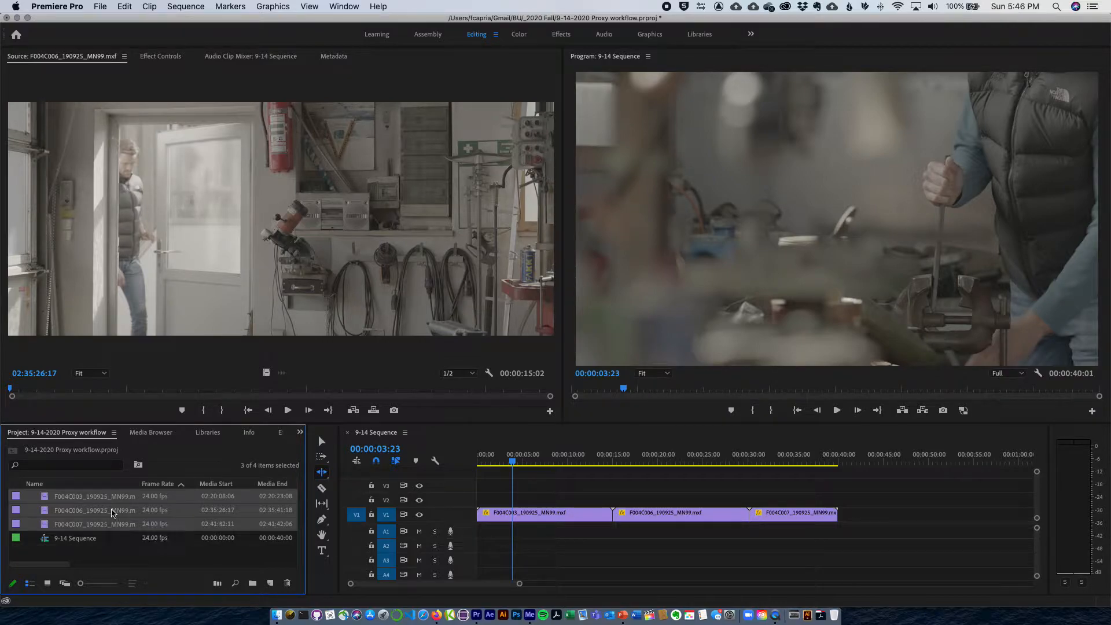
right_click(111, 512)
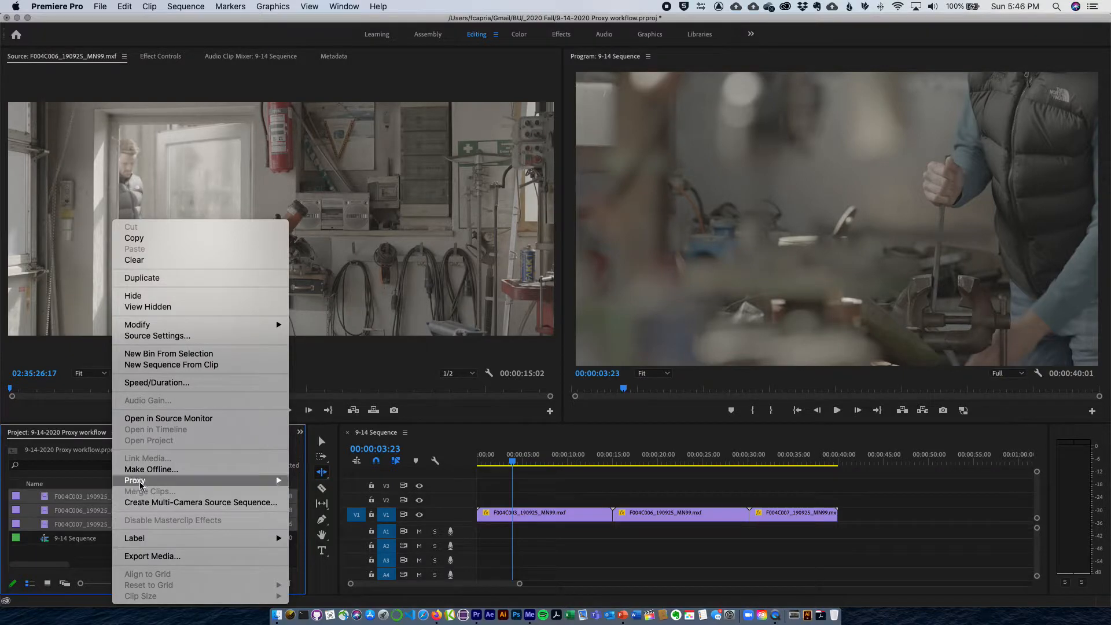
mouse_move(142, 484)
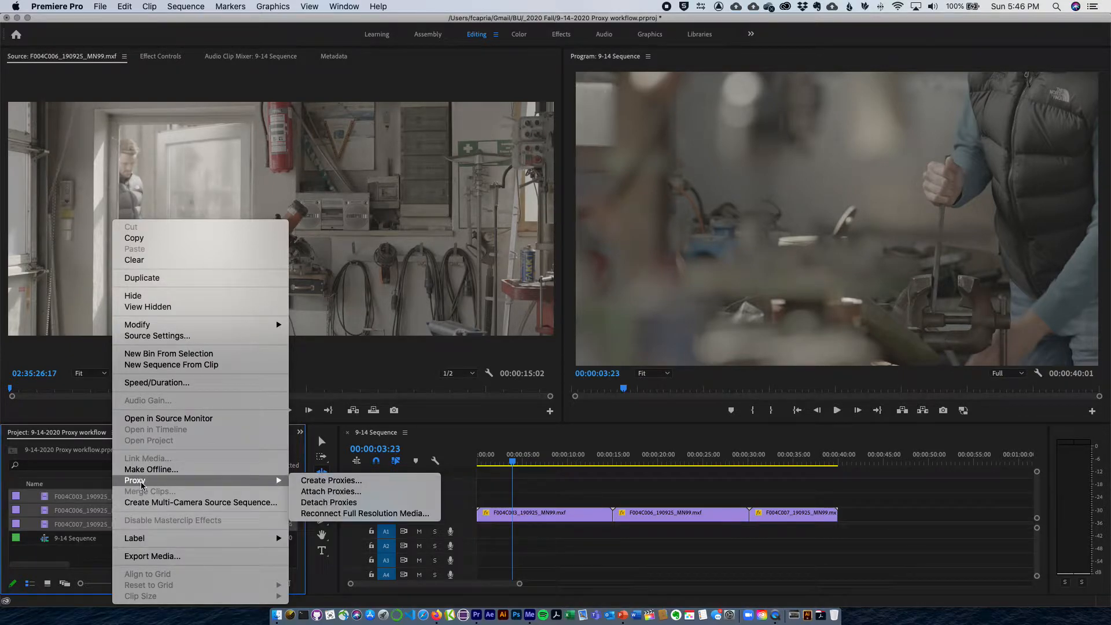
left_click(348, 482)
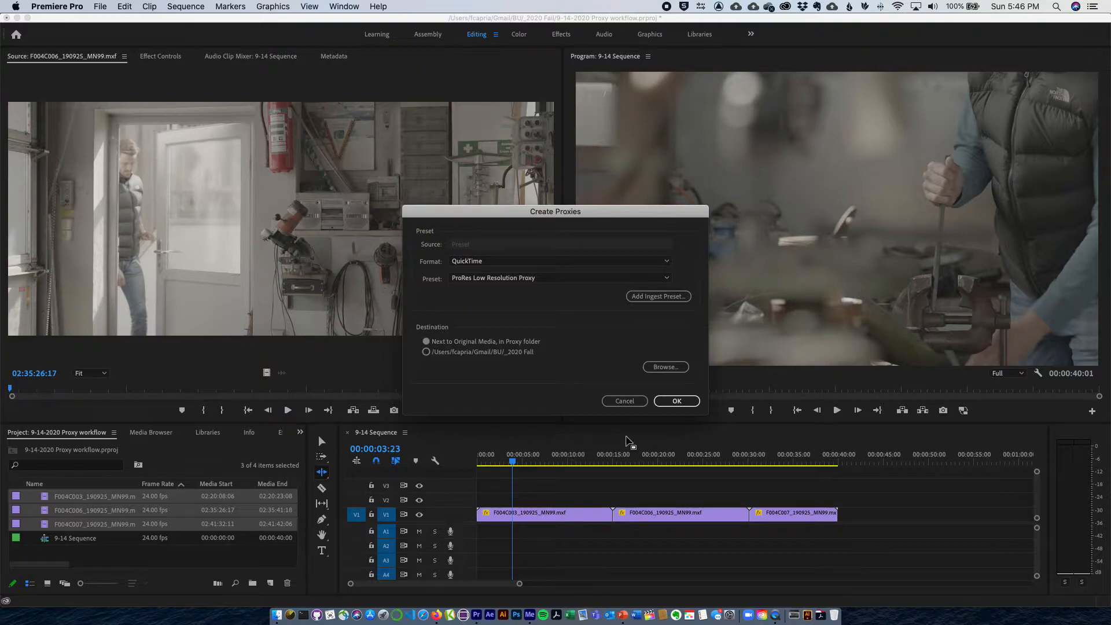
left_click(676, 401)
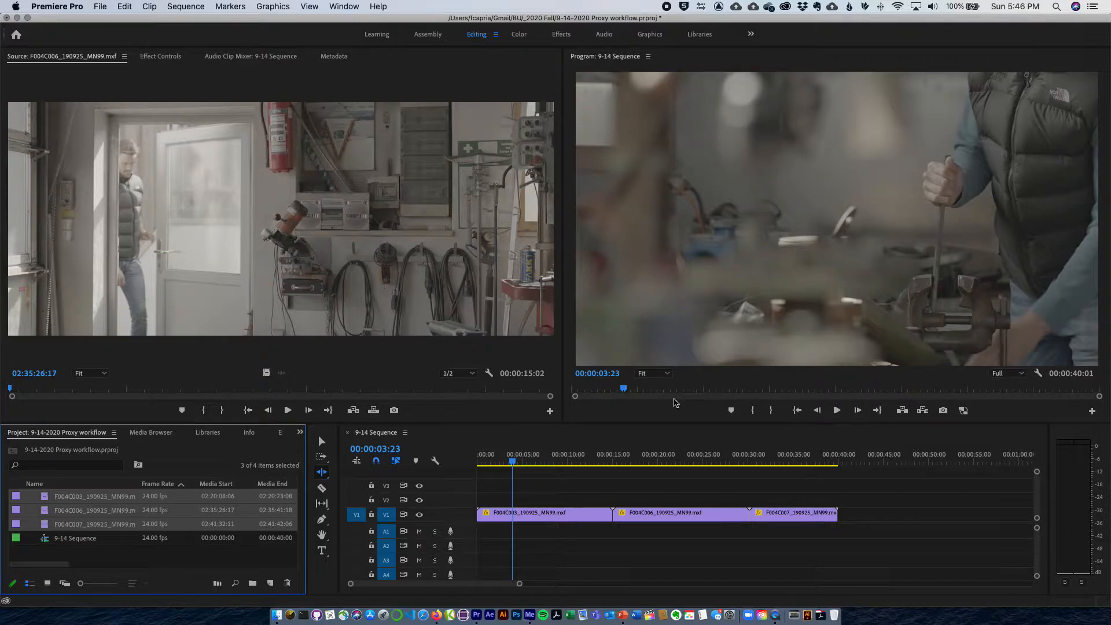
- Switch to Adobe Media Encoder and open the output preview to check the proxy encoding
left_click(530, 617)
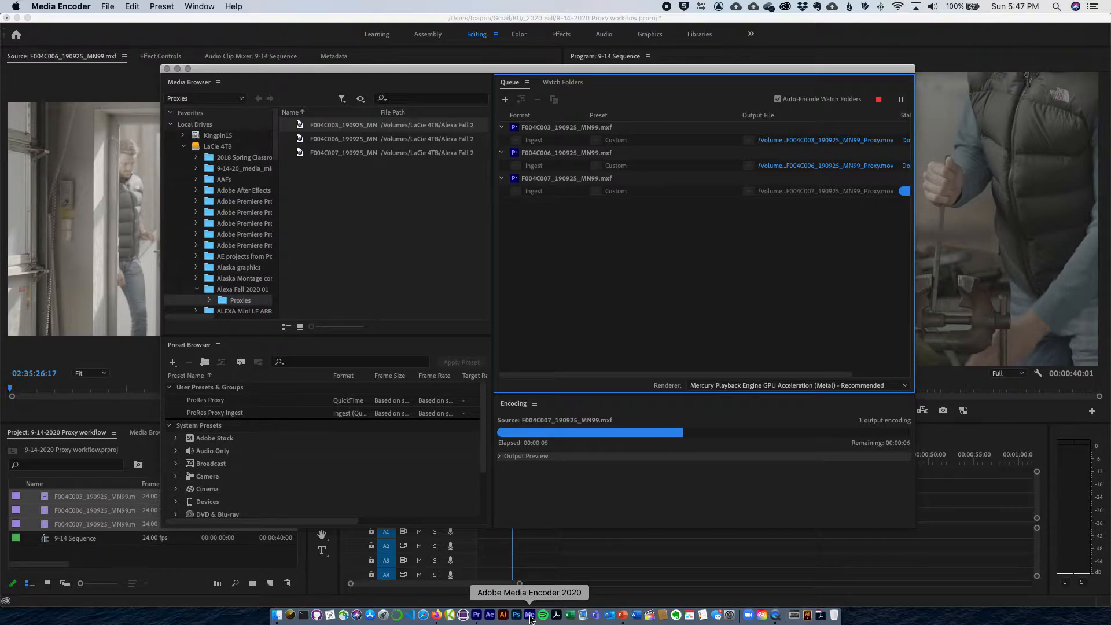
left_click(499, 457)
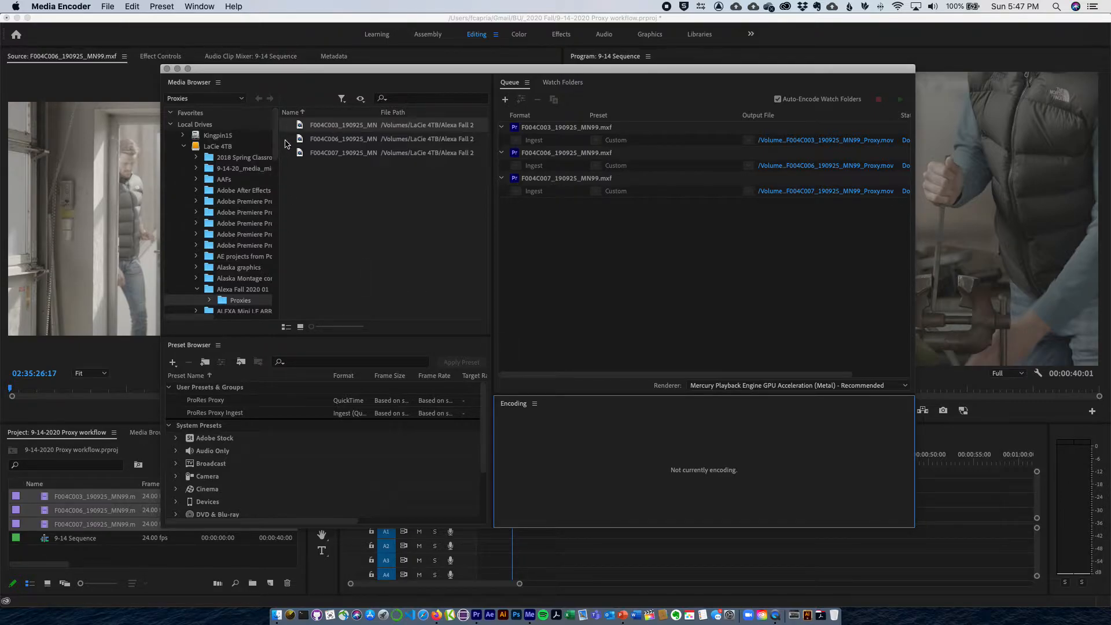
- Switch back to Premiere Pro, save the project and activate the Selection tool
left_click(606, 21)
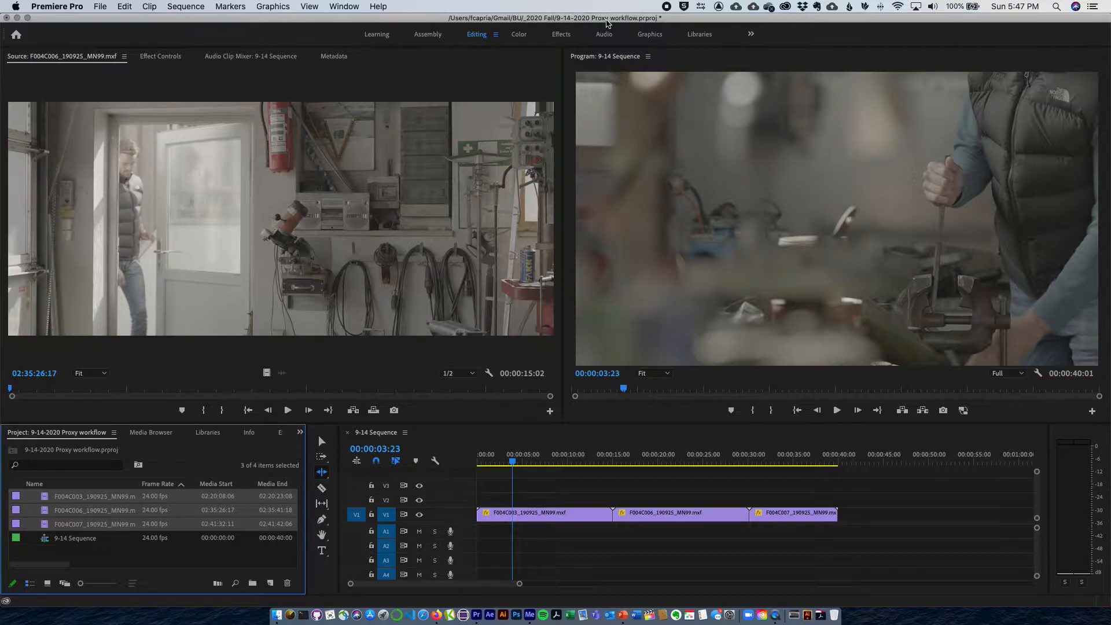
key("super+s")
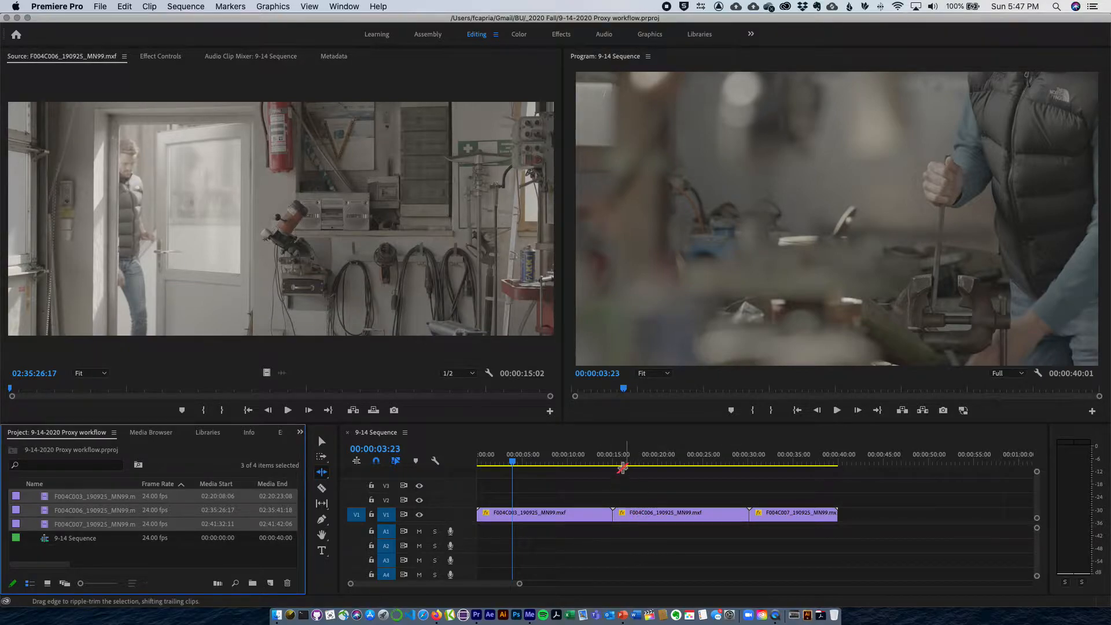
left_click(602, 443)
left_click(322, 441)
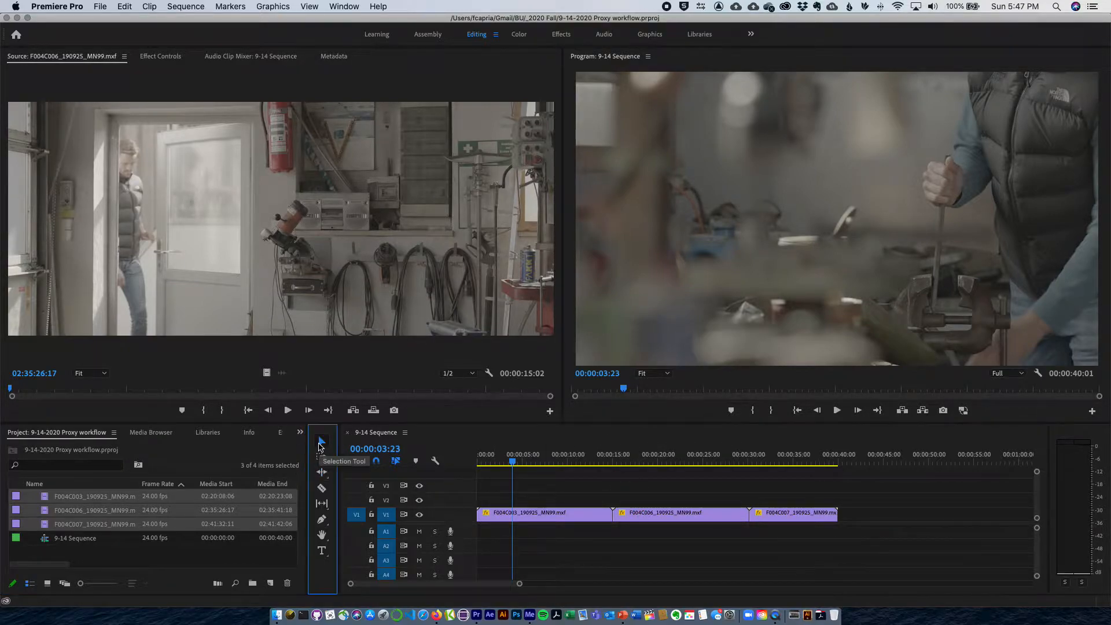
- Enable proxy display in the Program monitor and play the sequence from near its start
left_click(964, 411)
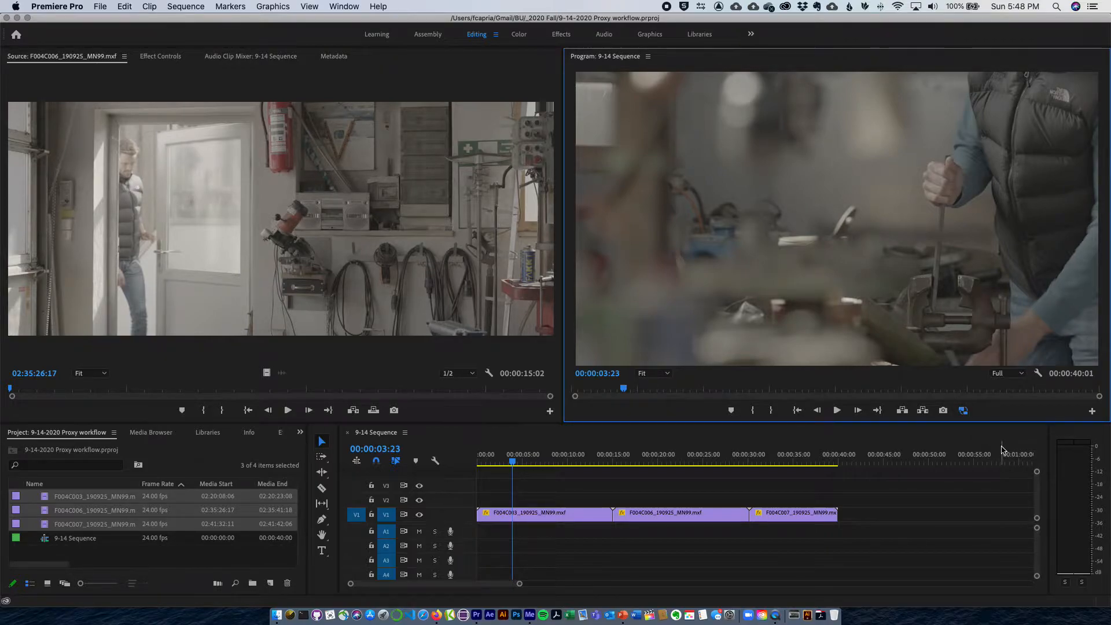
left_click_drag(522, 461, 492, 460)
key("space")
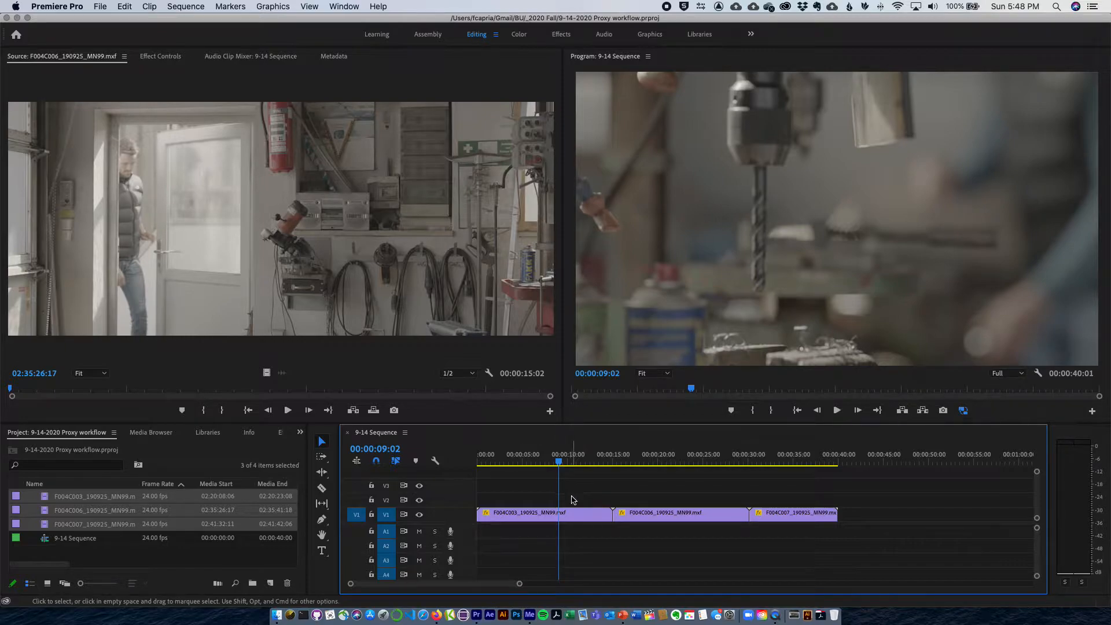
- Reveal the source file of the first timeline clip in Finder
right_click(571, 517)
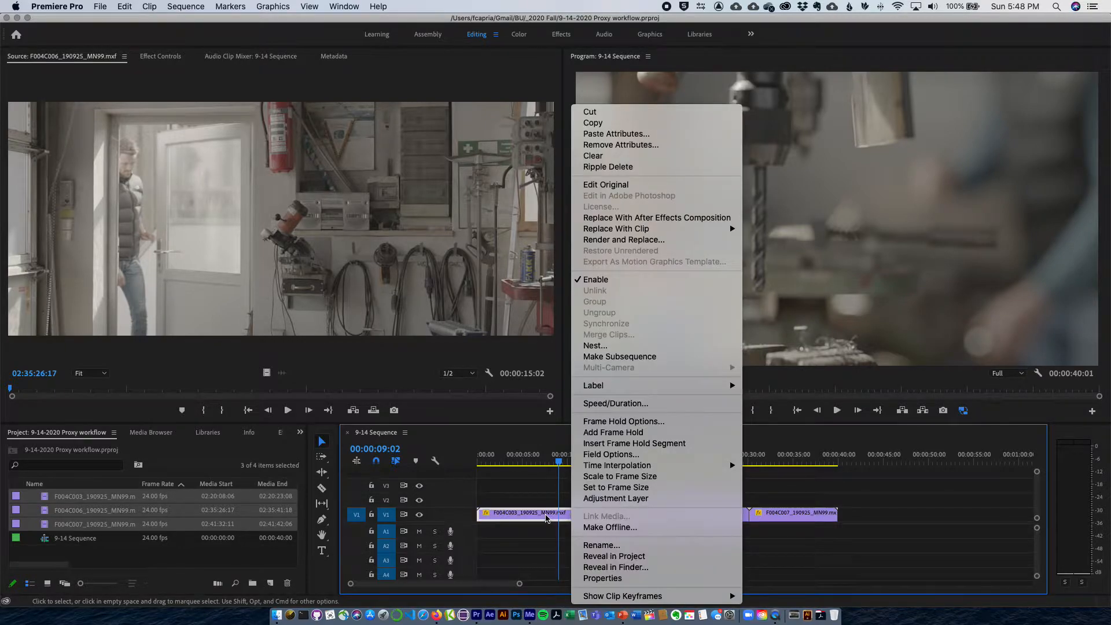
right_click(545, 518)
right_click(546, 517)
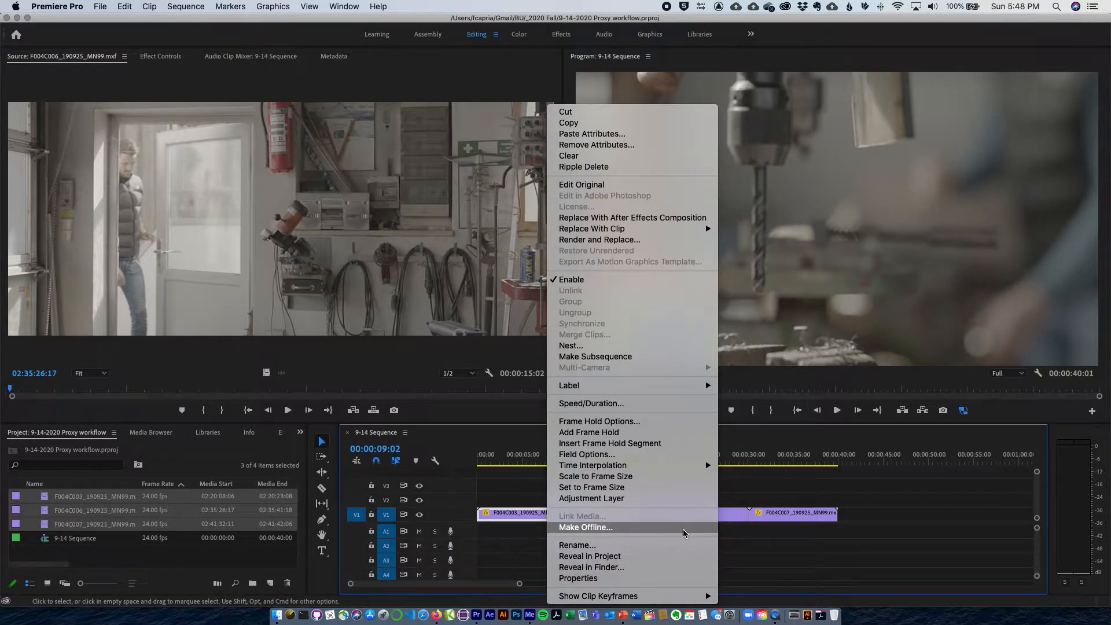
left_click(663, 568)
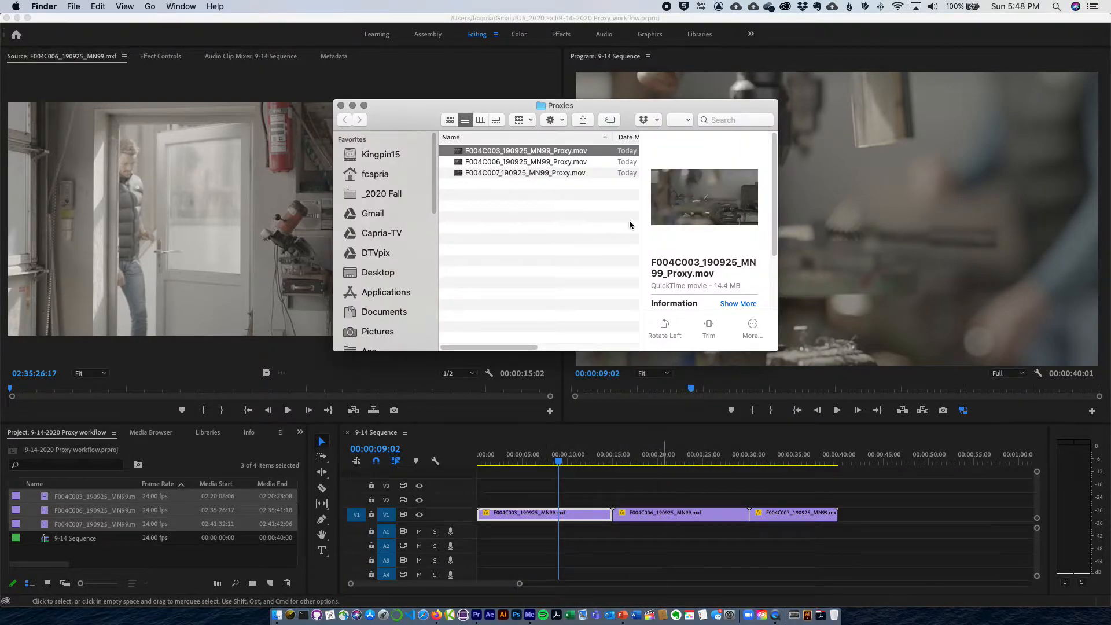
- Enlarge the Finder window and use column view to examine where the Proxies folder sits beside the original media
left_click_drag(777, 351, 913, 437)
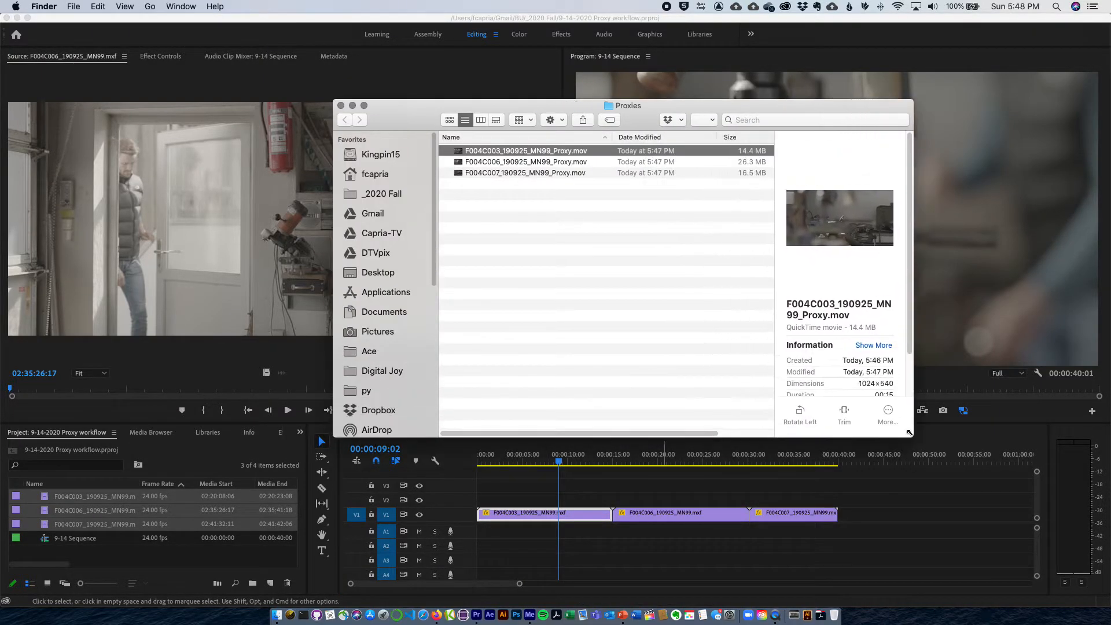
left_click(481, 120)
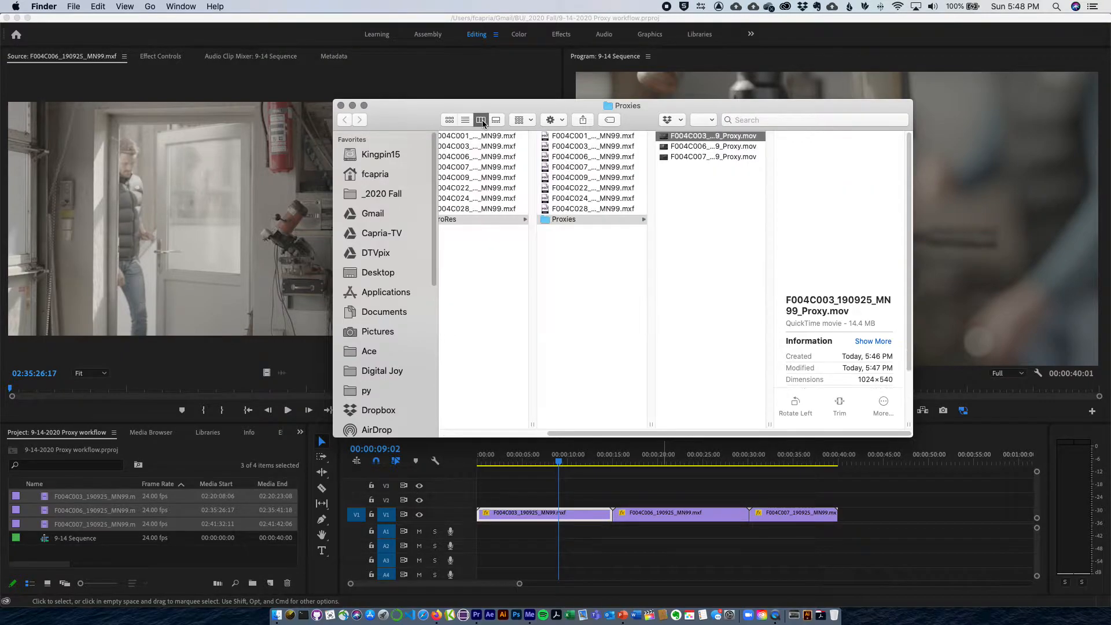
scroll(533, 267, "left", 2)
scroll(532, 271, "left", 1)
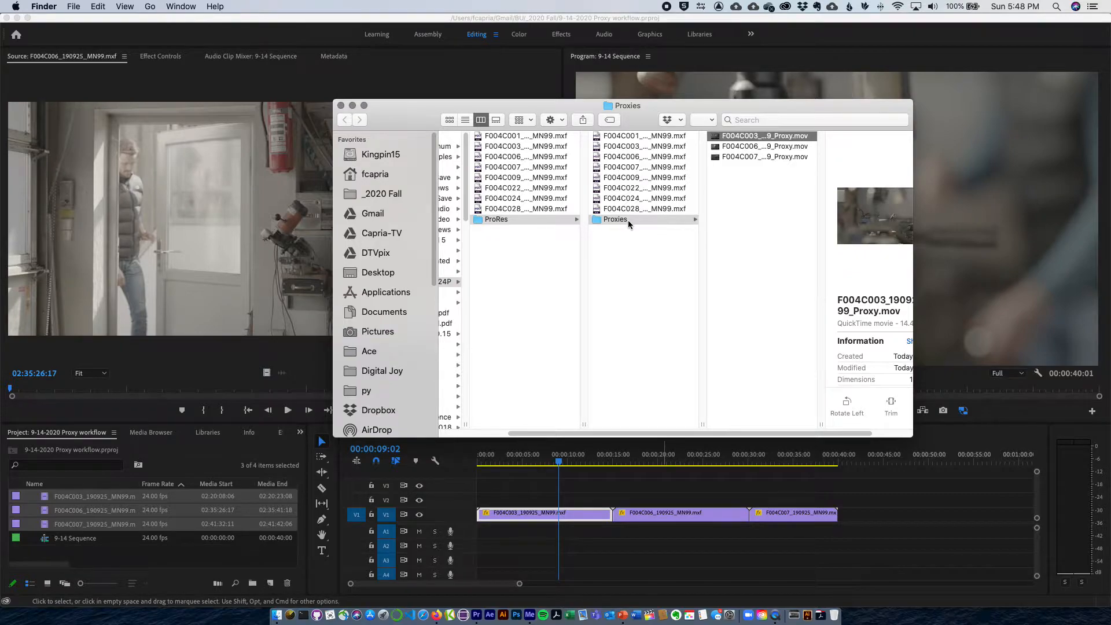
scroll(642, 191, "up", 2)
scroll(645, 174, "down", 2)
left_click(606, 220)
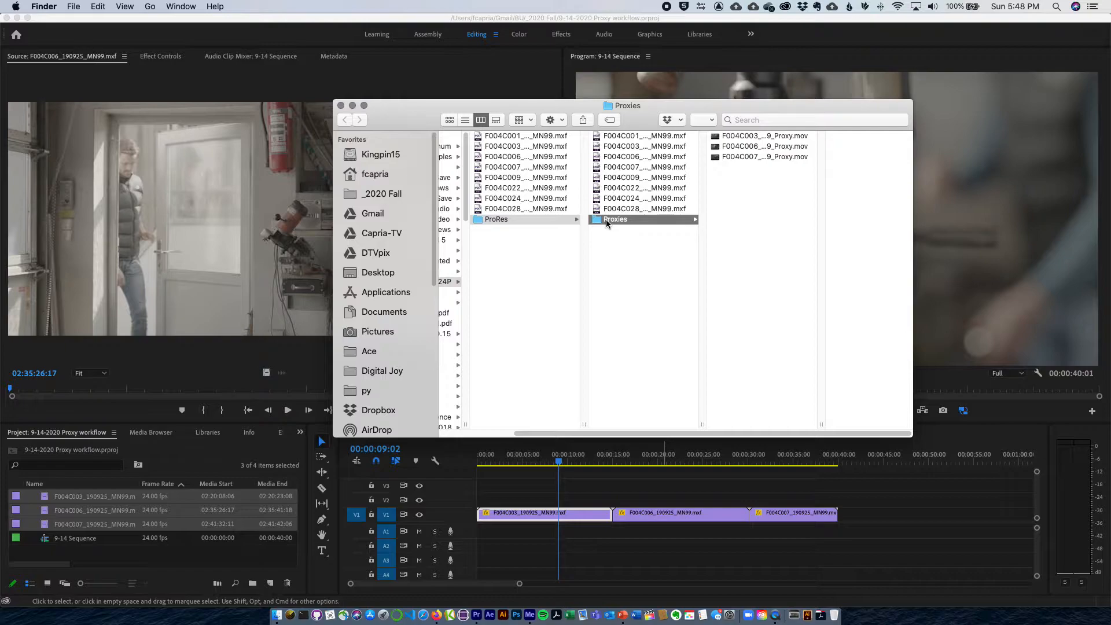
- Show the ALEXA Mini LF ARRIRAW 24P folder in list view and select F004C003_190925_MN99.mxf to compare file sizes
left_click(465, 119)
left_click_drag(637, 110, 512, 107)
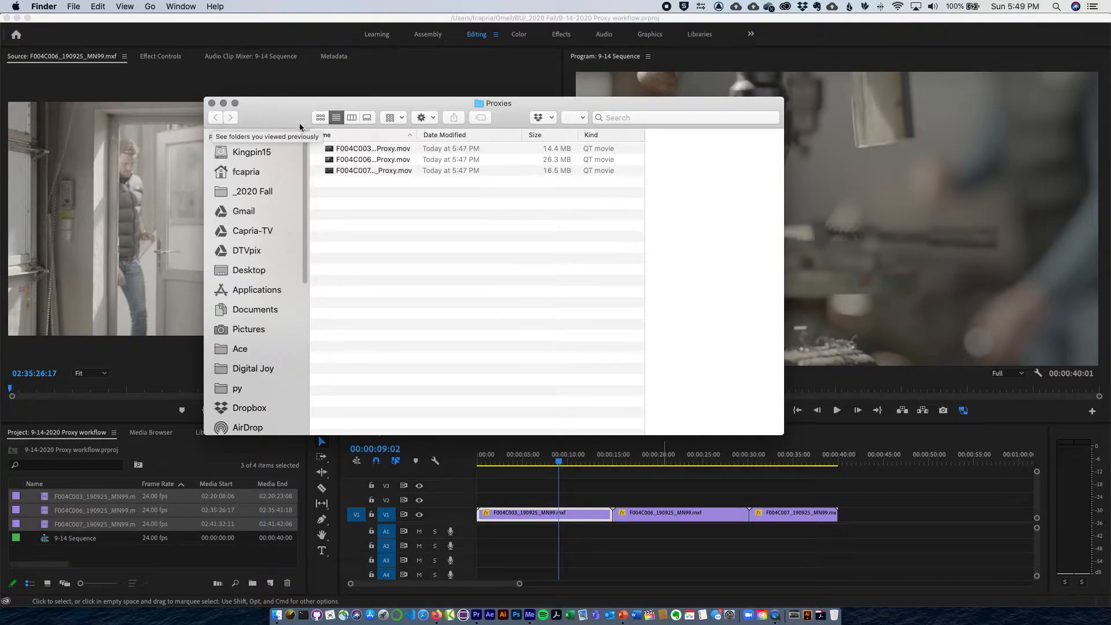
left_click(352, 117)
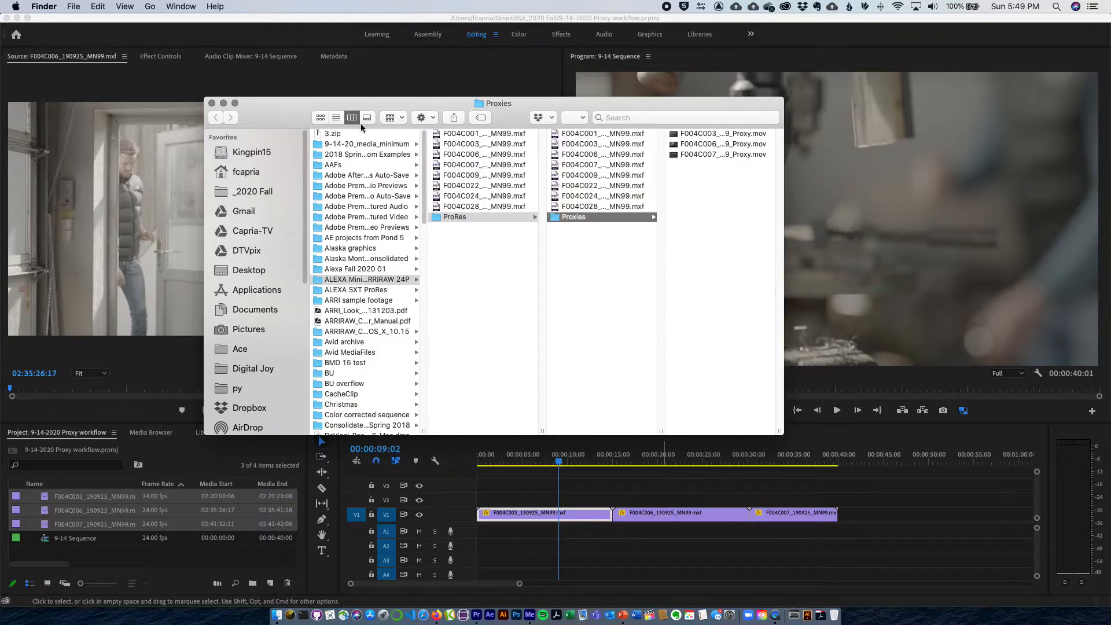
left_click(497, 176)
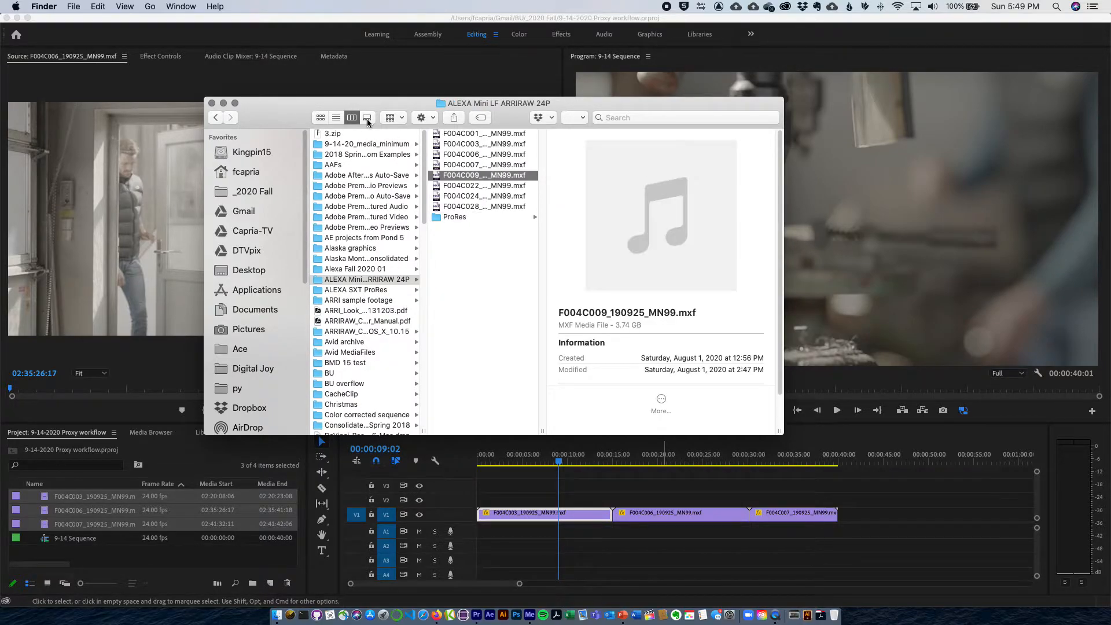
left_click(336, 118)
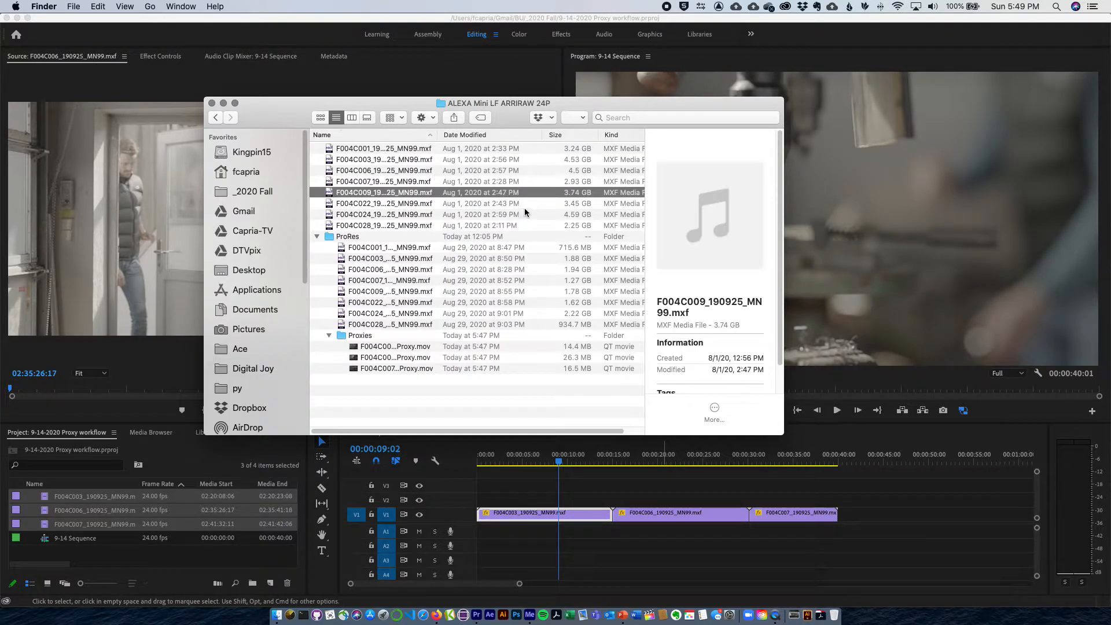
scroll(429, 180, "up", 3)
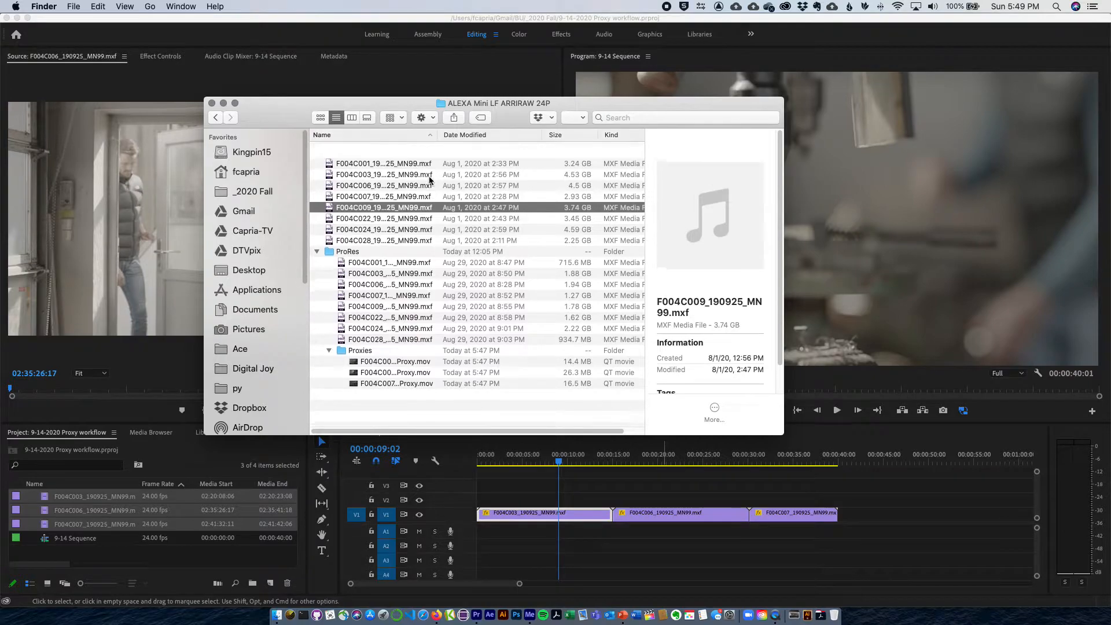
left_click(412, 161)
scroll(428, 173, "right", 2)
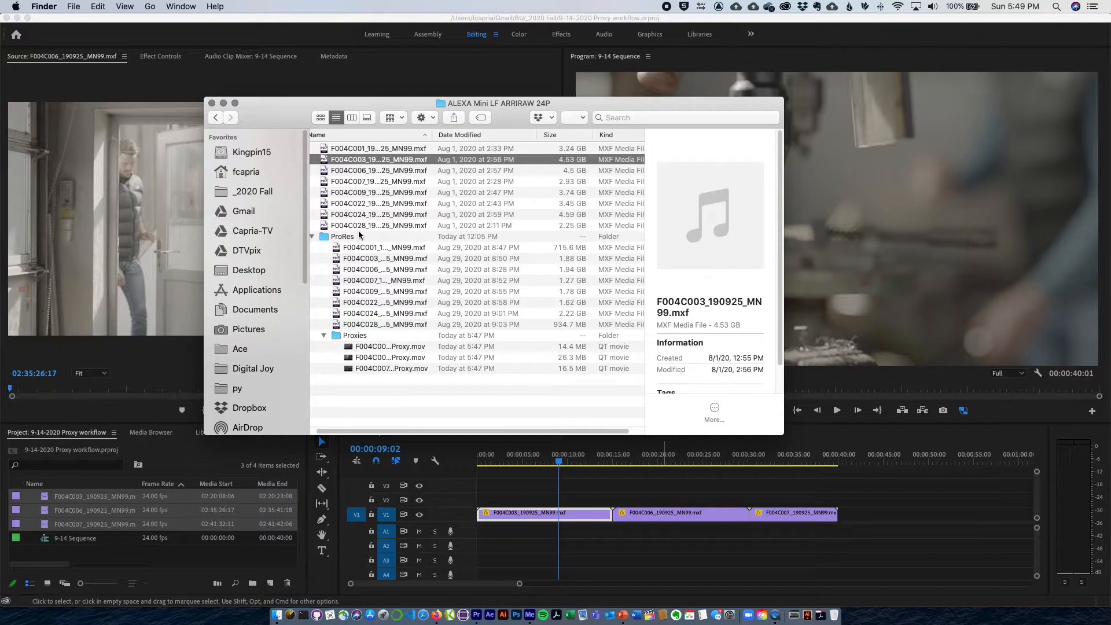
- Open the ProRes folder and widen the window to compare the sizes of the MXF files and their proxies
left_click(395, 248)
double_click(324, 236)
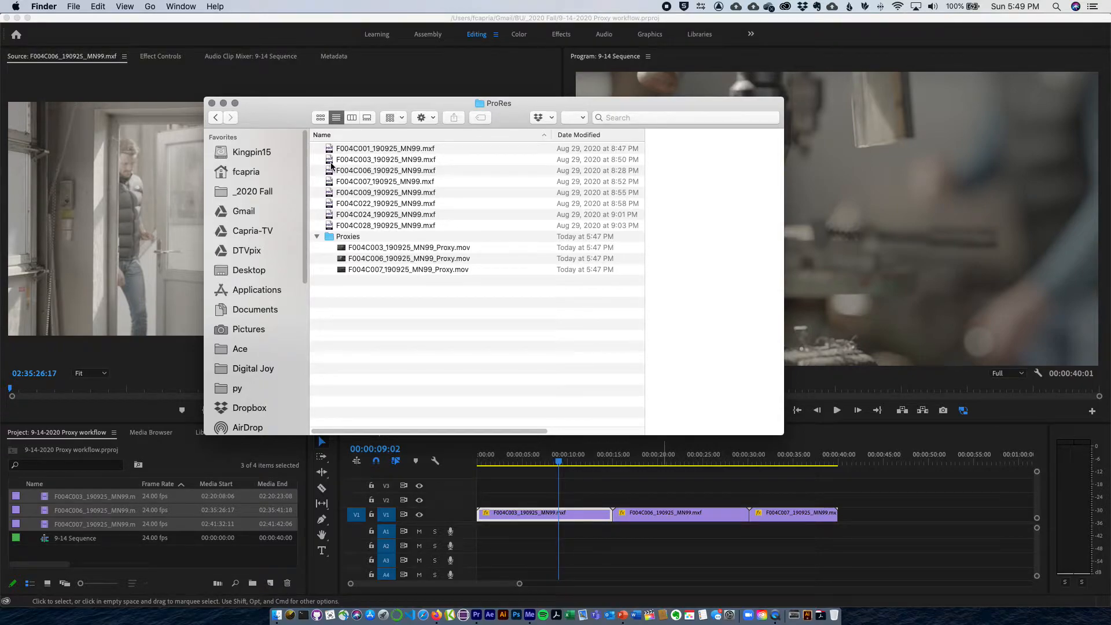
left_click_drag(547, 135, 492, 136)
left_click_drag(784, 197, 880, 201)
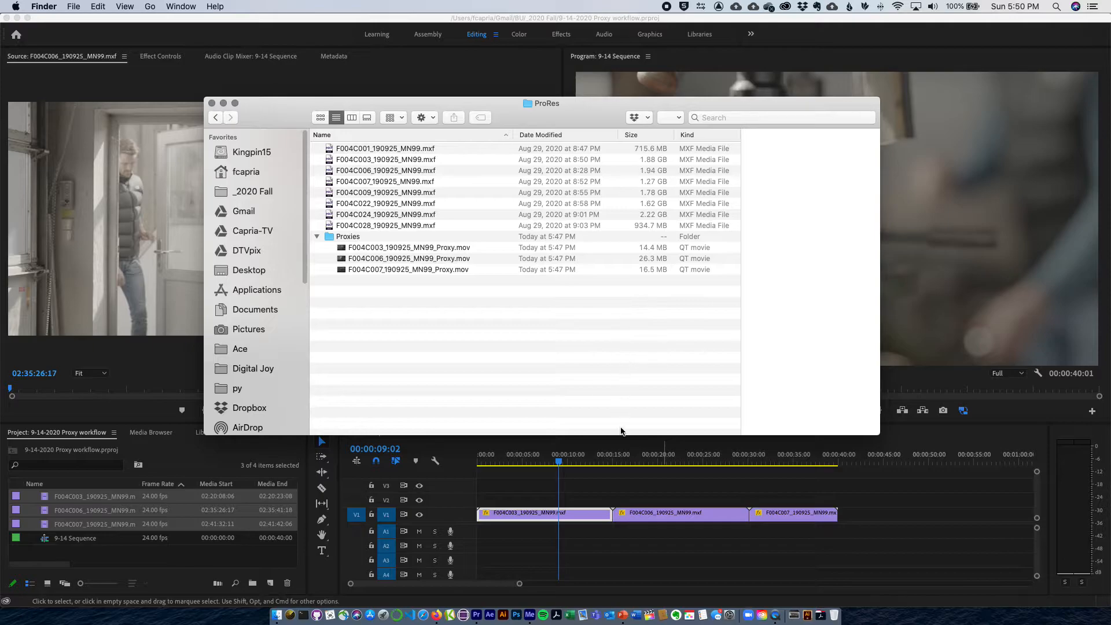
- Return to Premiere Pro and swap the first two timeline clips, placing F004C006 before F004C003
left_click(592, 551)
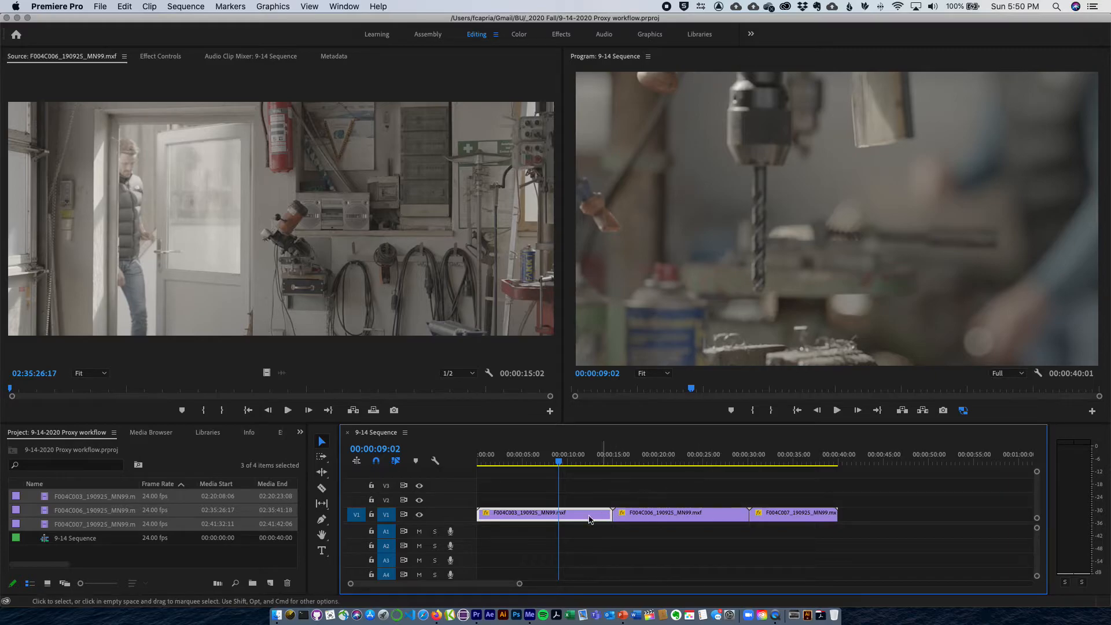
left_click_drag(537, 459, 713, 473)
mouse_move(705, 515)
left_mouse_down()
mouse_move(533, 514)
mouse_move(697, 515)
mouse_move(702, 493)
mouse_move(626, 495)
mouse_move(726, 518)
left_mouse_up()
left_click_drag(623, 492, 553, 517)
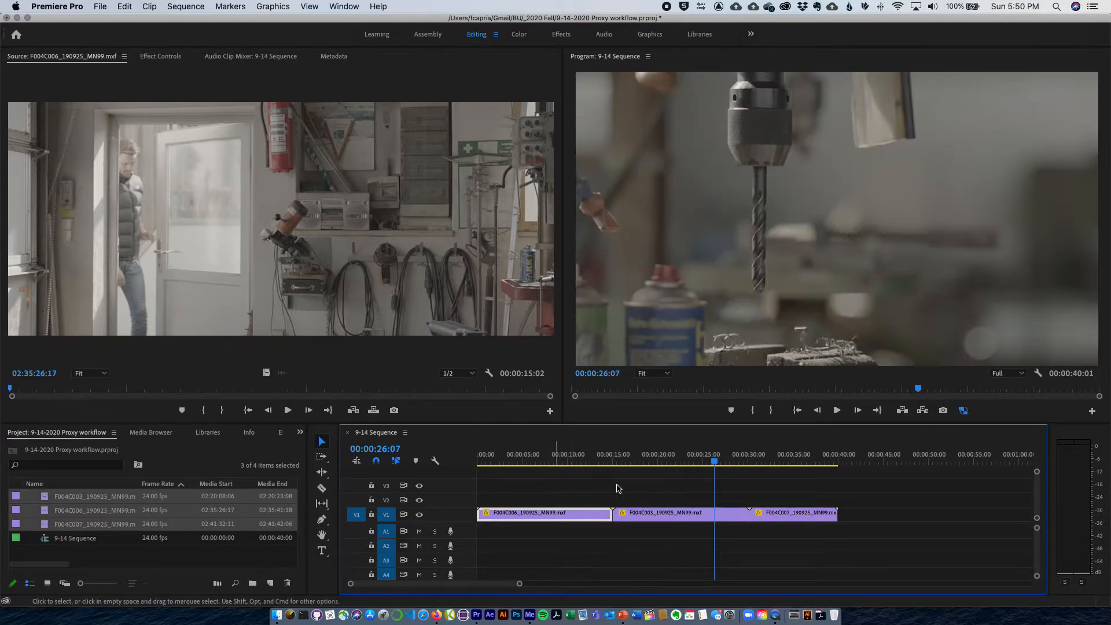
- Move the F004C007 clip between F004C006 and F004C003 on V1, leaving no gaps
left_click_drag(670, 462, 790, 463)
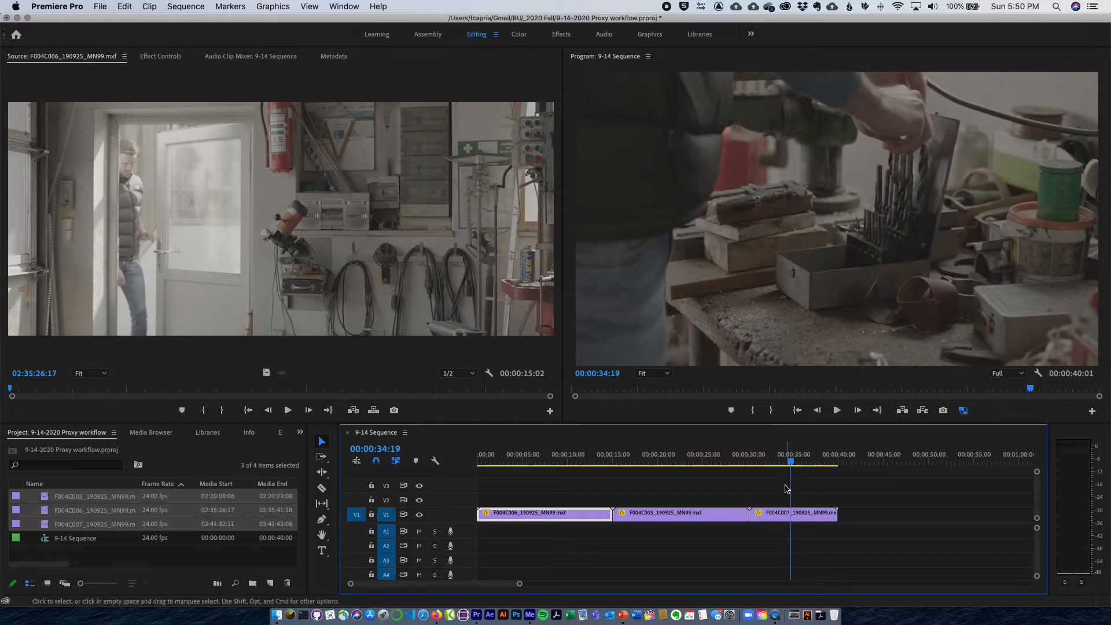
left_click_drag(723, 516, 952, 519)
left_click(826, 523)
left_click(868, 518, "shift")
left_click_drag(818, 517, 689, 524)
- Place the playhead at 00:00:09:09 and ripple-trim the end of the F004C006 clip earlier by about 5 seconds
left_click_drag(644, 461, 562, 469)
left_click(614, 515)
left_click(326, 475)
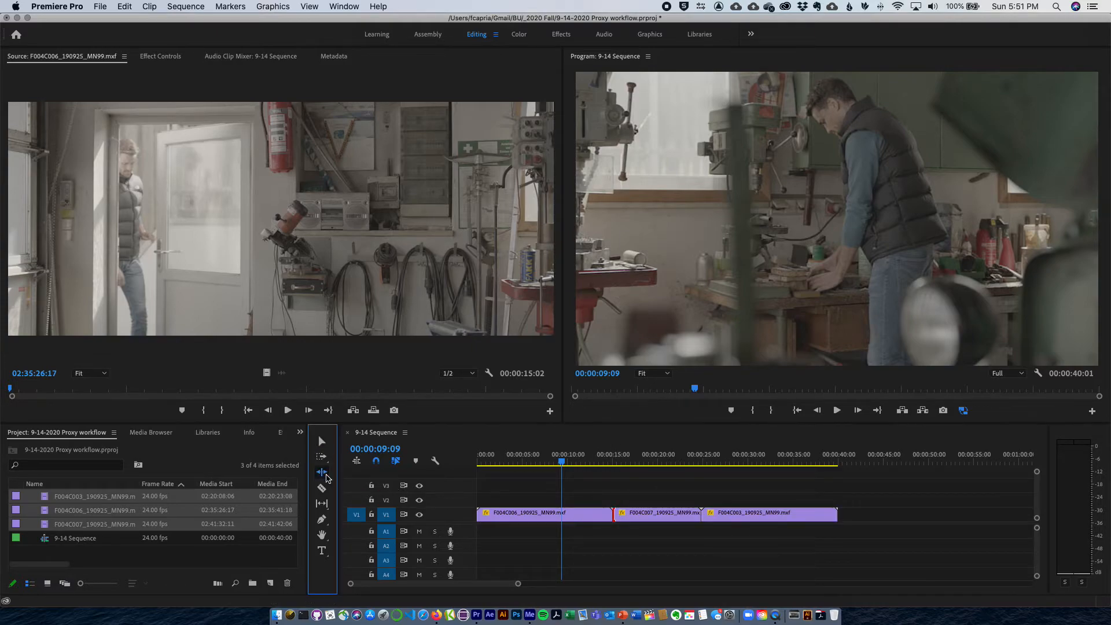
left_click(610, 513)
left_click(326, 478)
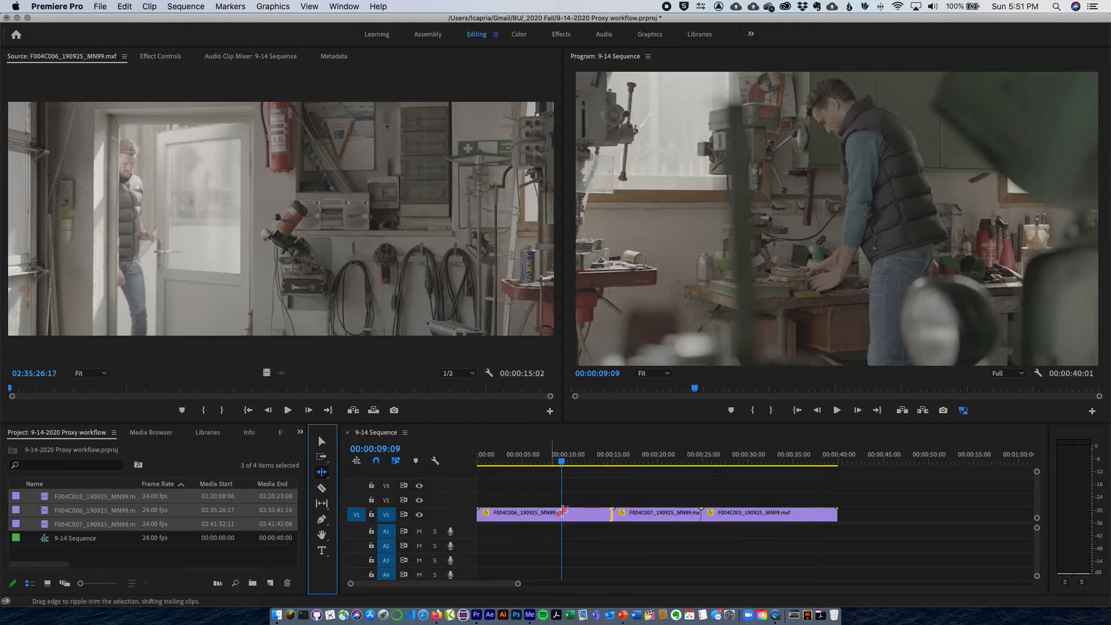
left_click(608, 513)
left_click_drag(608, 513, 561, 516)
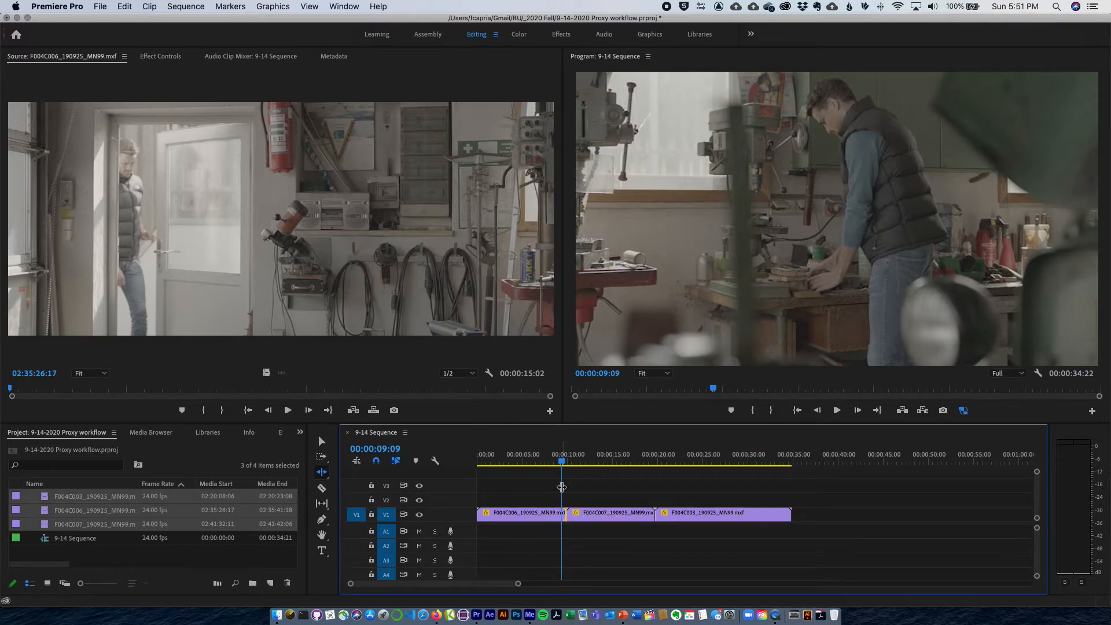
- Ripple-trim about 3 seconds off the start of the F004C007 clip
mouse_move(565, 514)
left_mouse_down()
mouse_move(546, 513)
mouse_move(570, 511)
left_mouse_up()
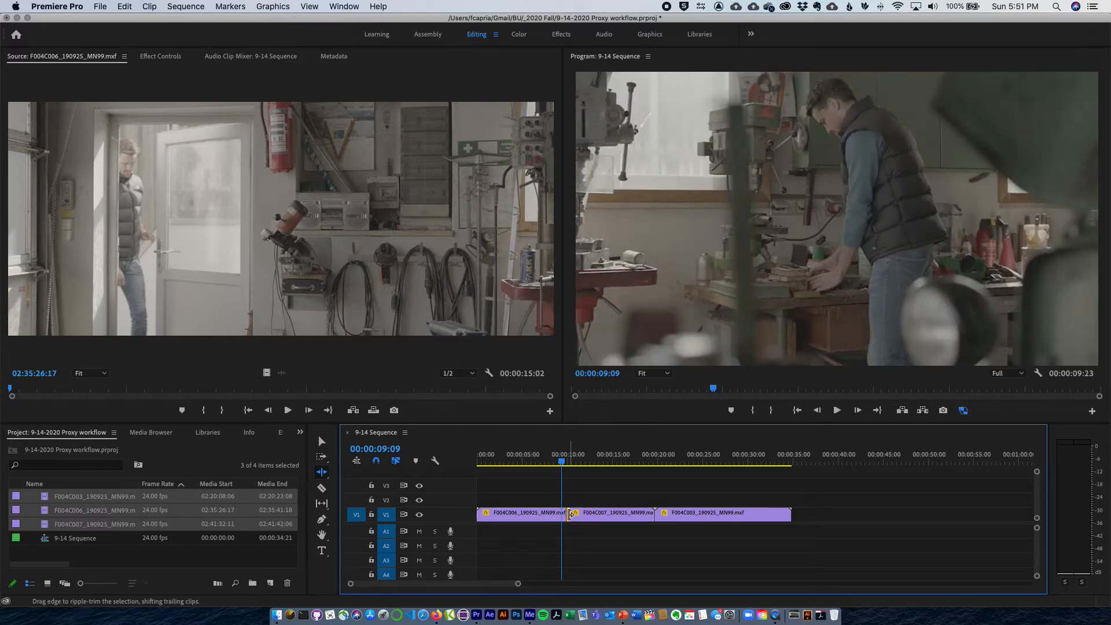
left_click_drag(569, 514, 599, 514)
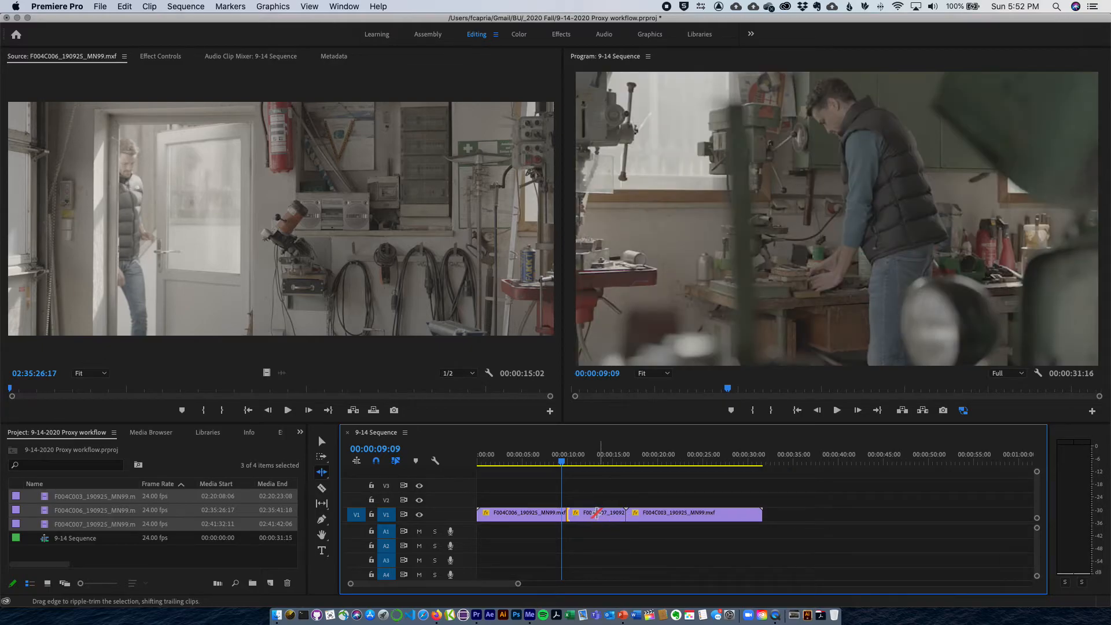
- Play the sequence from 00:00:06:19 and scrub through the F004C007 clip to review the trimmed cuts
left_click(539, 461)
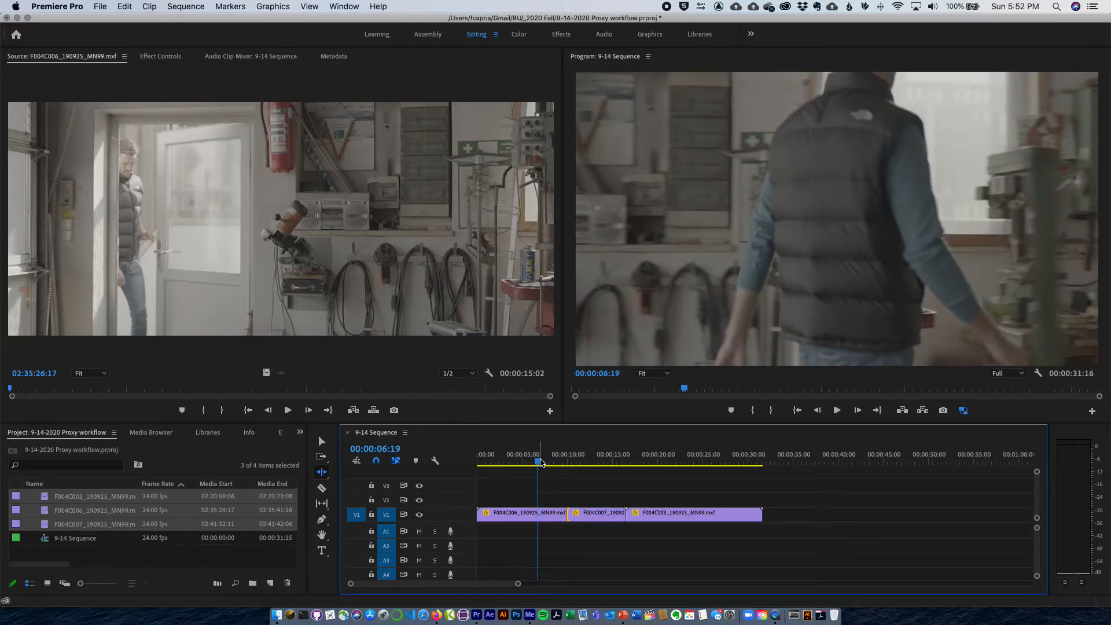
key("space")
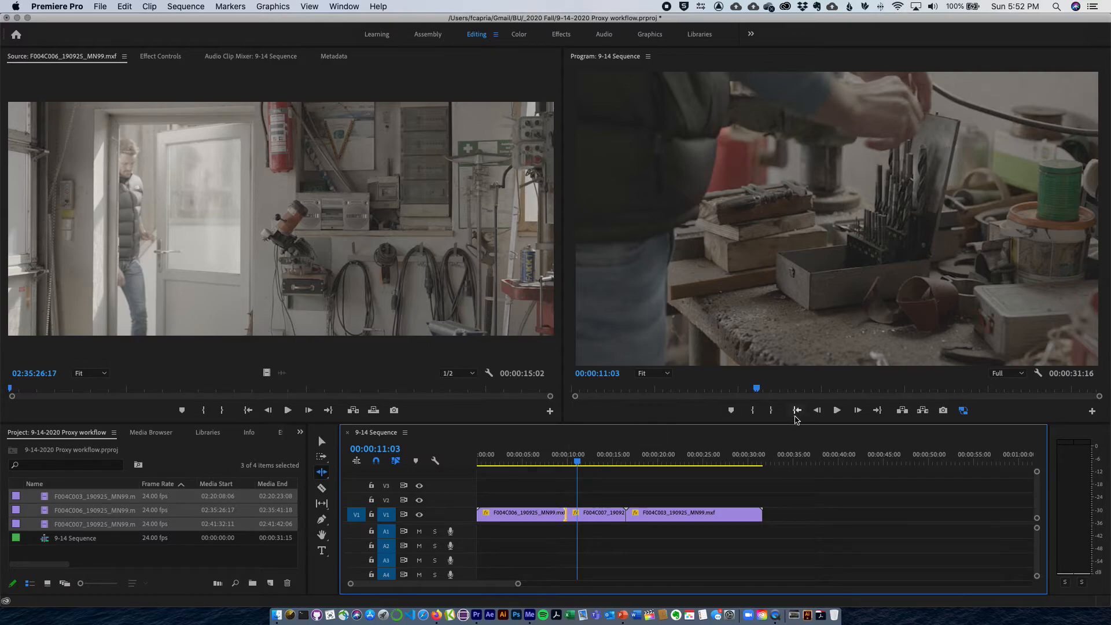
left_click(325, 477)
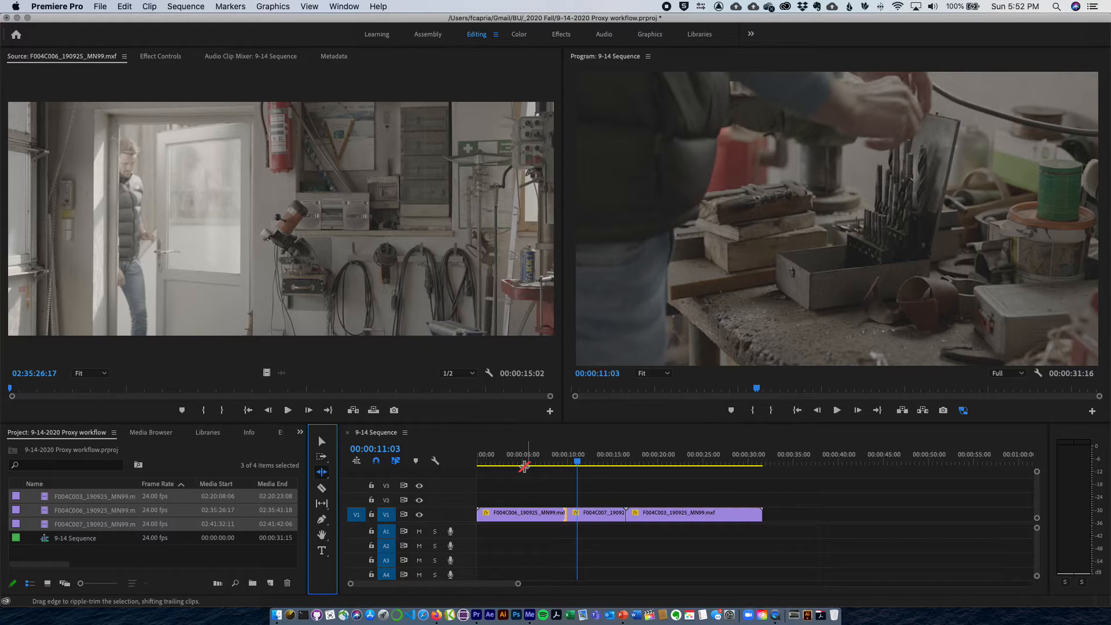
left_click(628, 514)
left_click(619, 459)
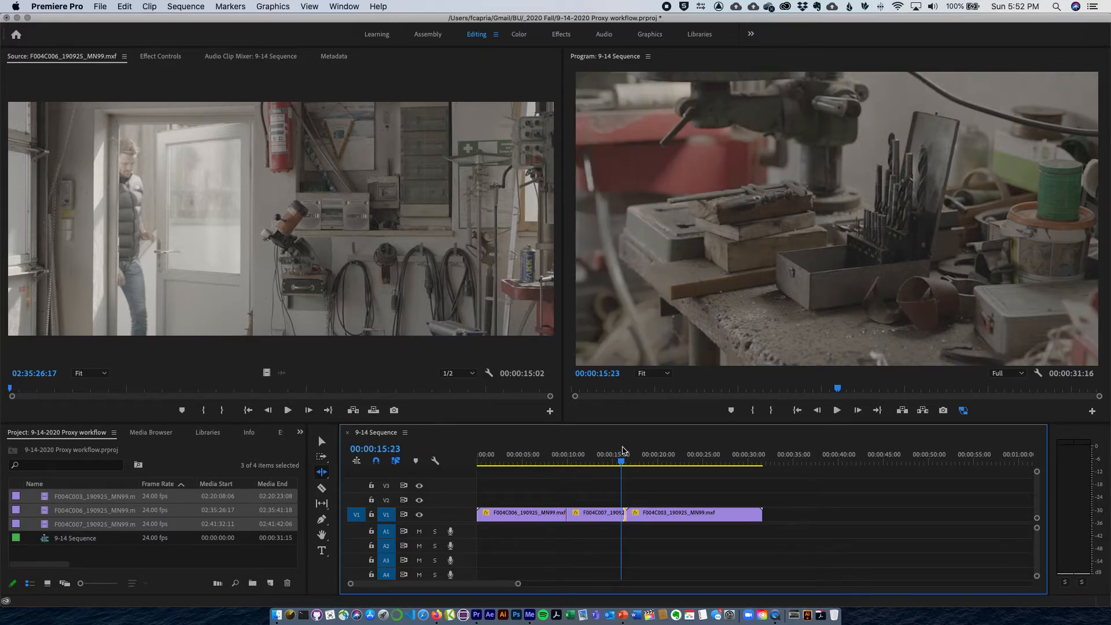
mouse_move(619, 459)
left_mouse_down()
mouse_move(637, 459)
mouse_move(576, 461)
mouse_move(603, 463)
left_mouse_up()
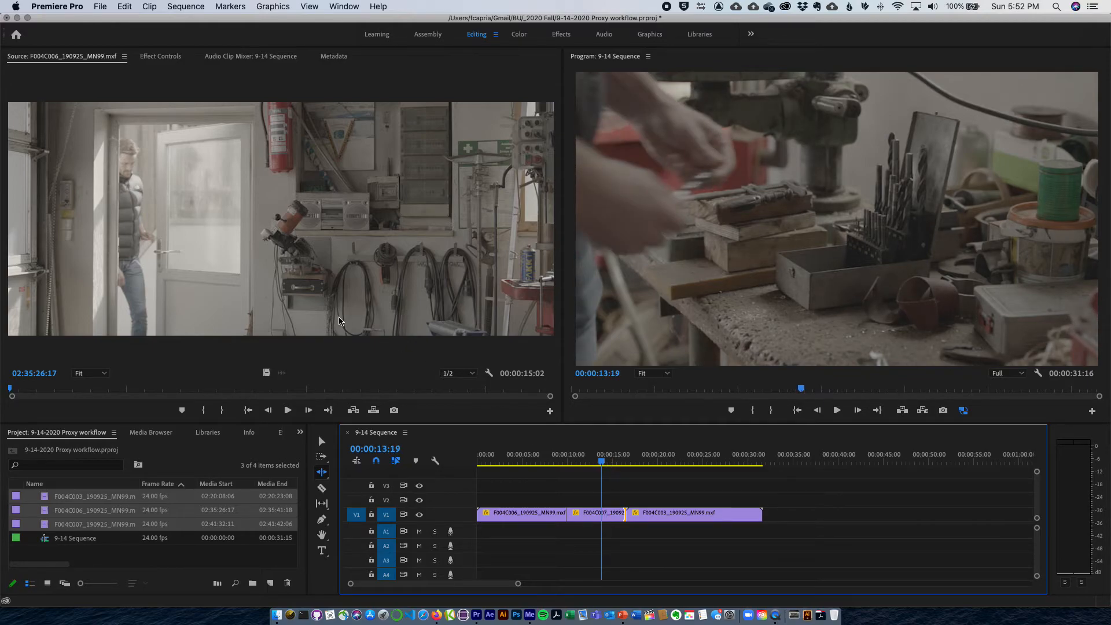
- Load the F004C003 clip from the project into the Source Monitor
left_click(111, 544)
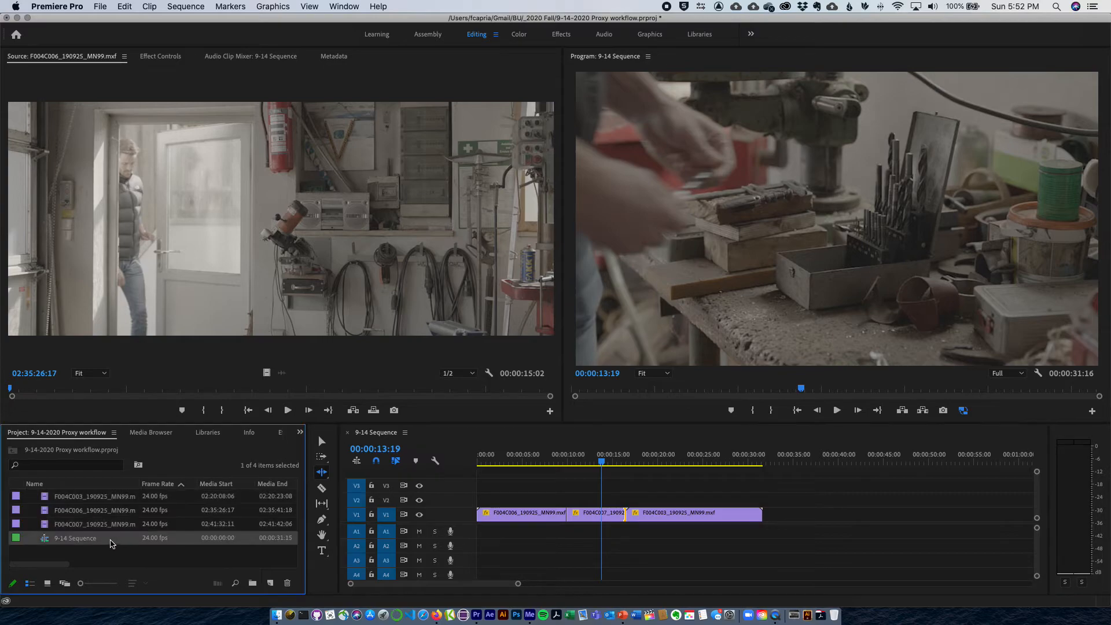
left_click(106, 526)
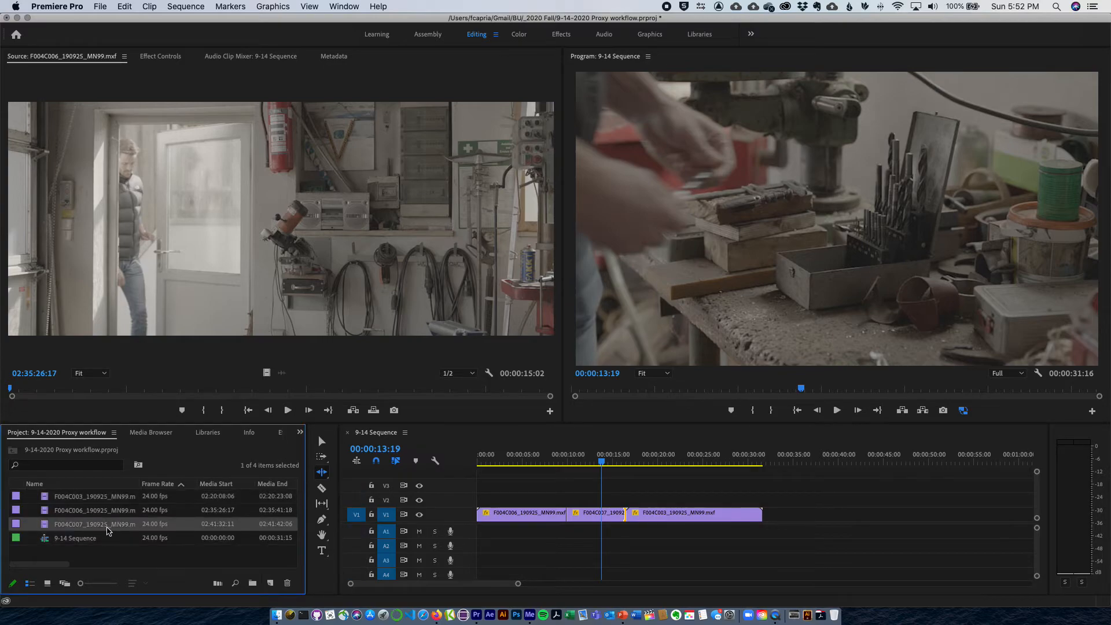
double_click(121, 499)
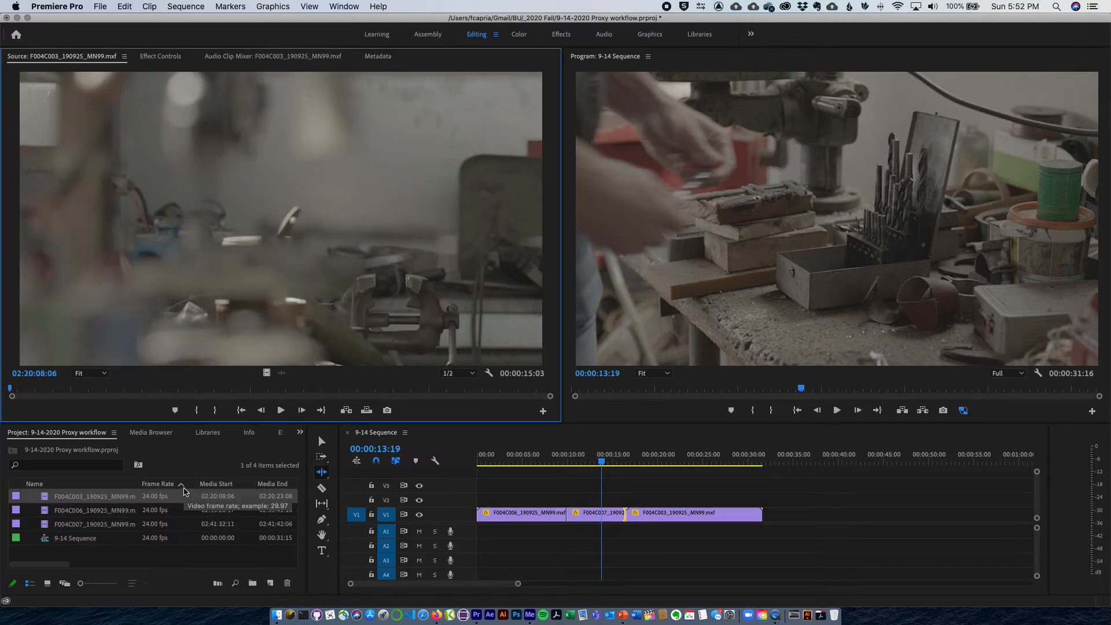
- Load the F004C006 clip into the Source Monitor and mark In at 02:35:38:10 and Out at 02:35:41:03
left_click(58, 525)
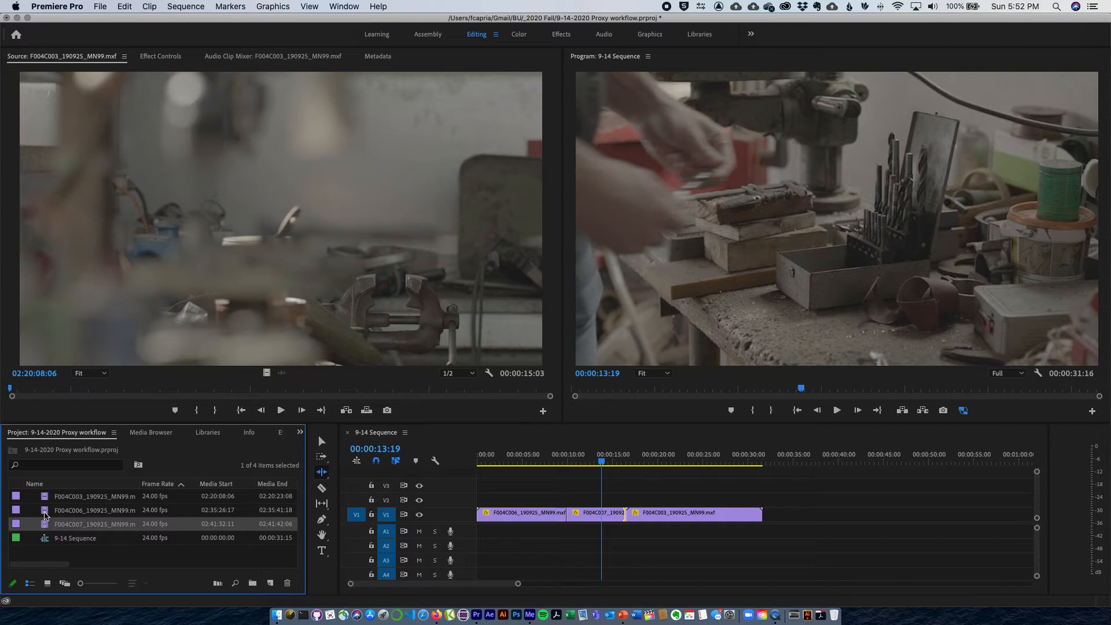
double_click(45, 512)
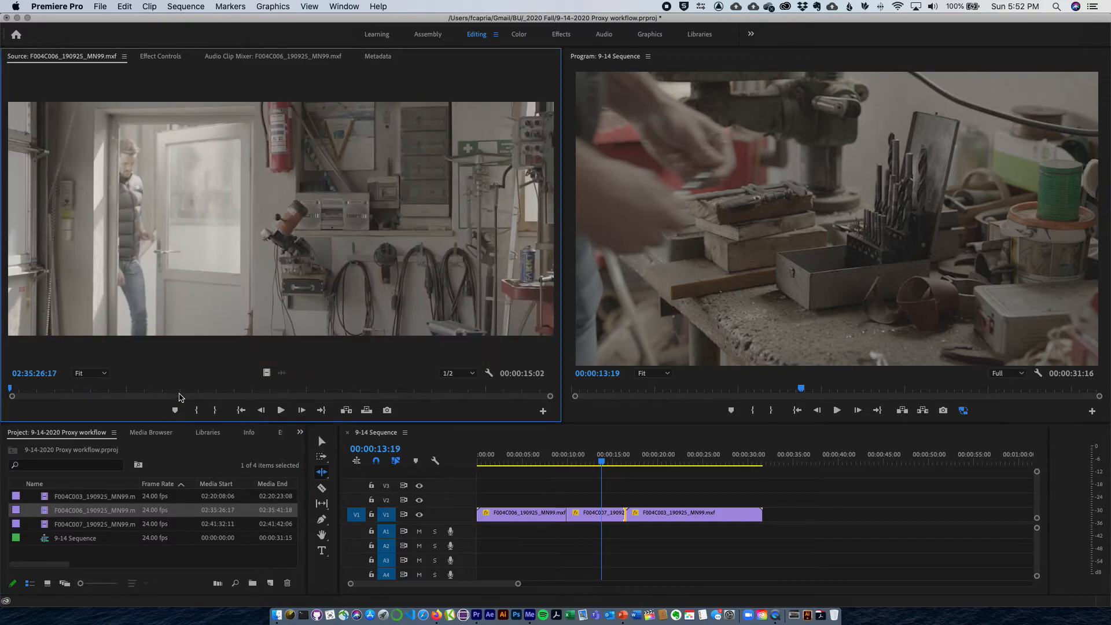
left_click(192, 389)
left_click_drag(191, 392, 431, 397)
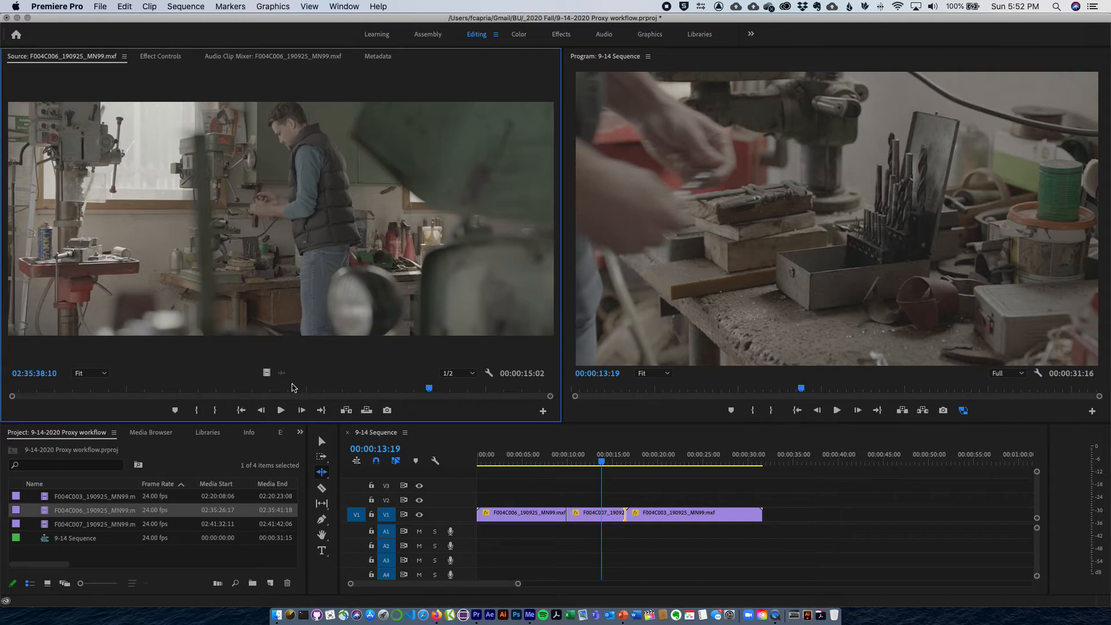
key("i")
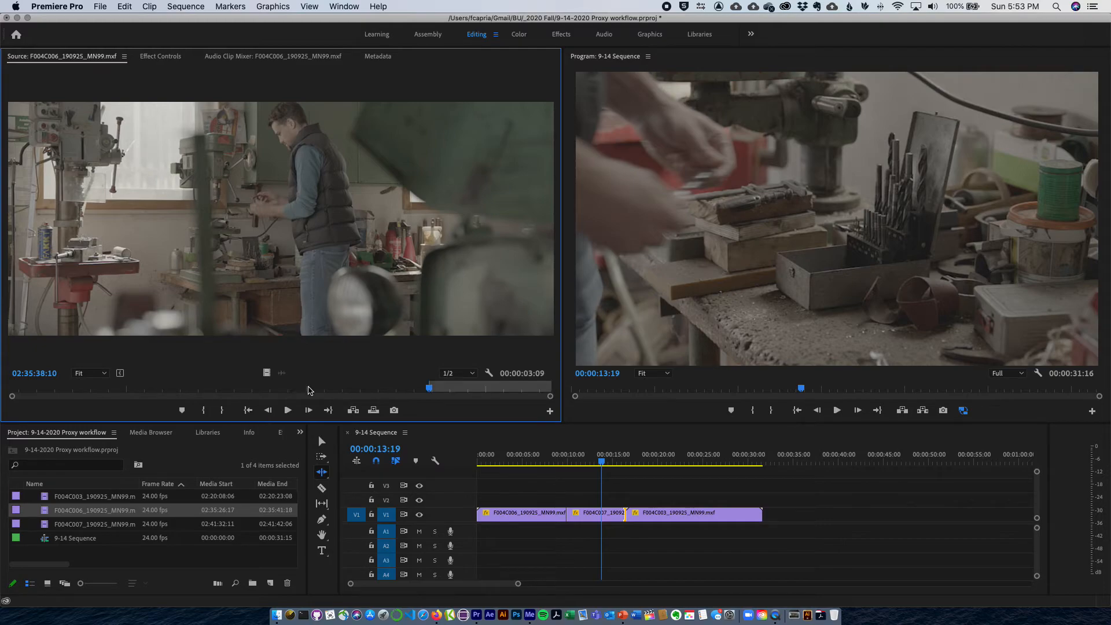
left_click_drag(461, 391, 528, 394)
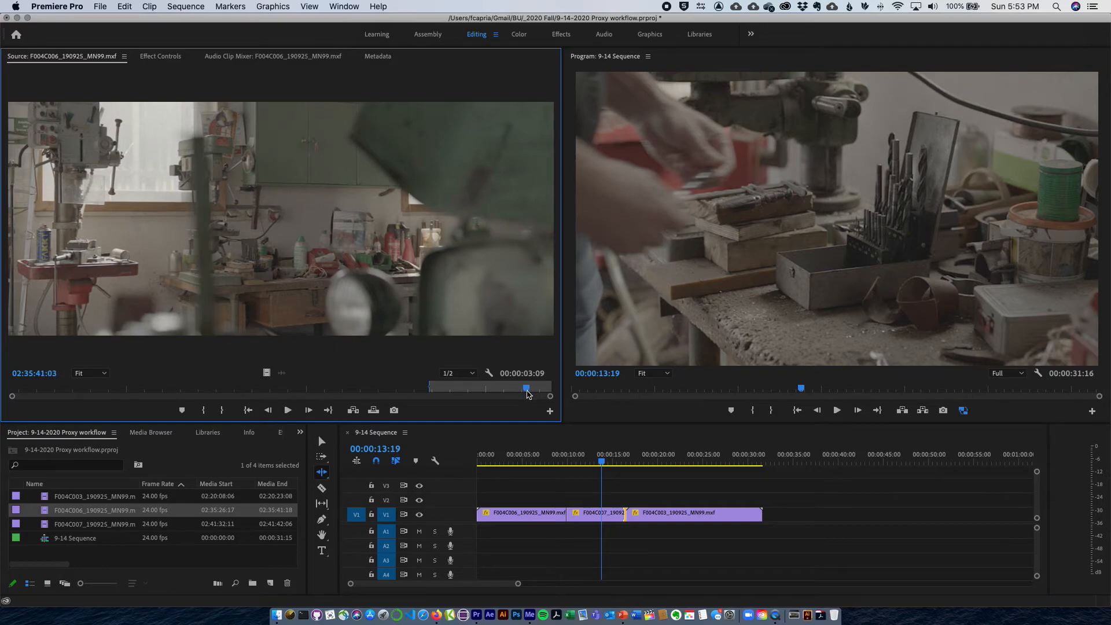
key("o")
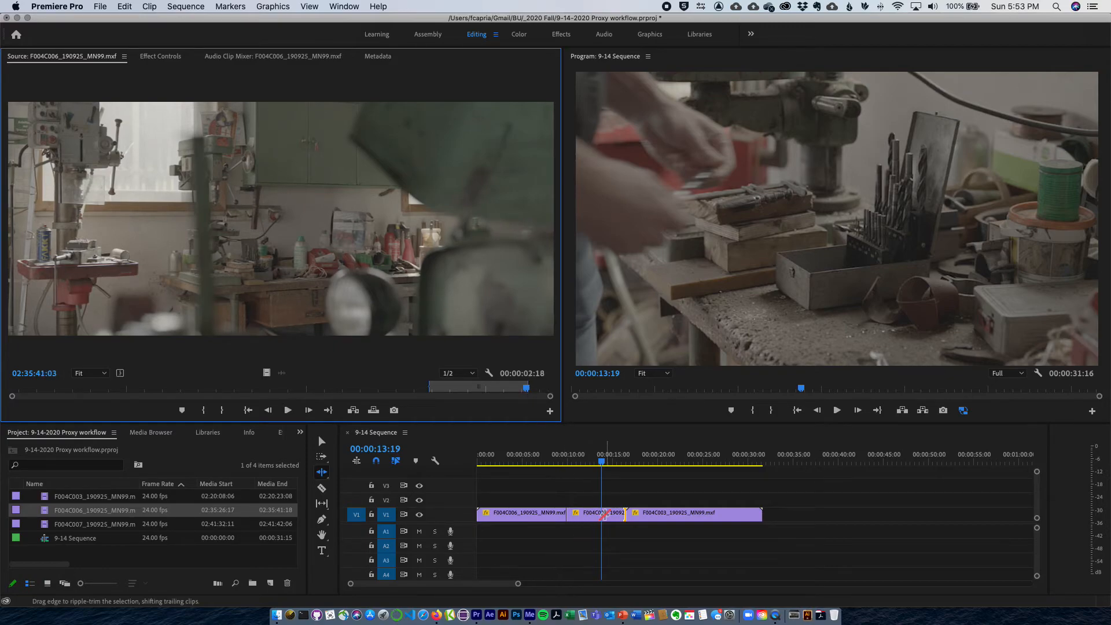
- Insert the marked F004C006 segment into the sequence on V1 at 00:00:12:12, within the F004C007 clip
left_click_drag(633, 462, 592, 463)
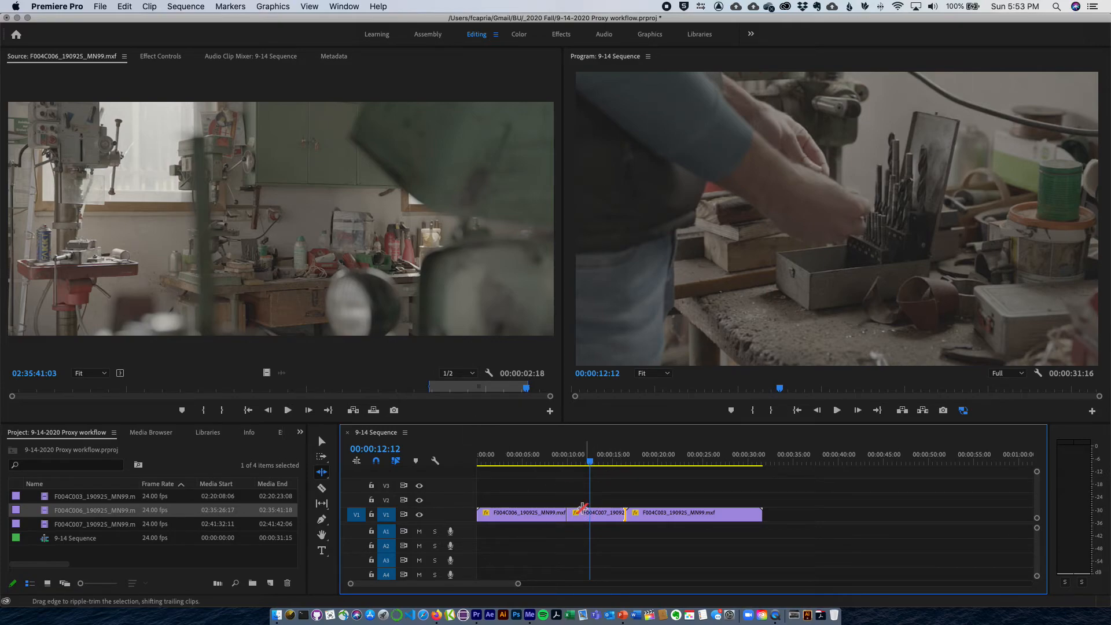
left_click(354, 411)
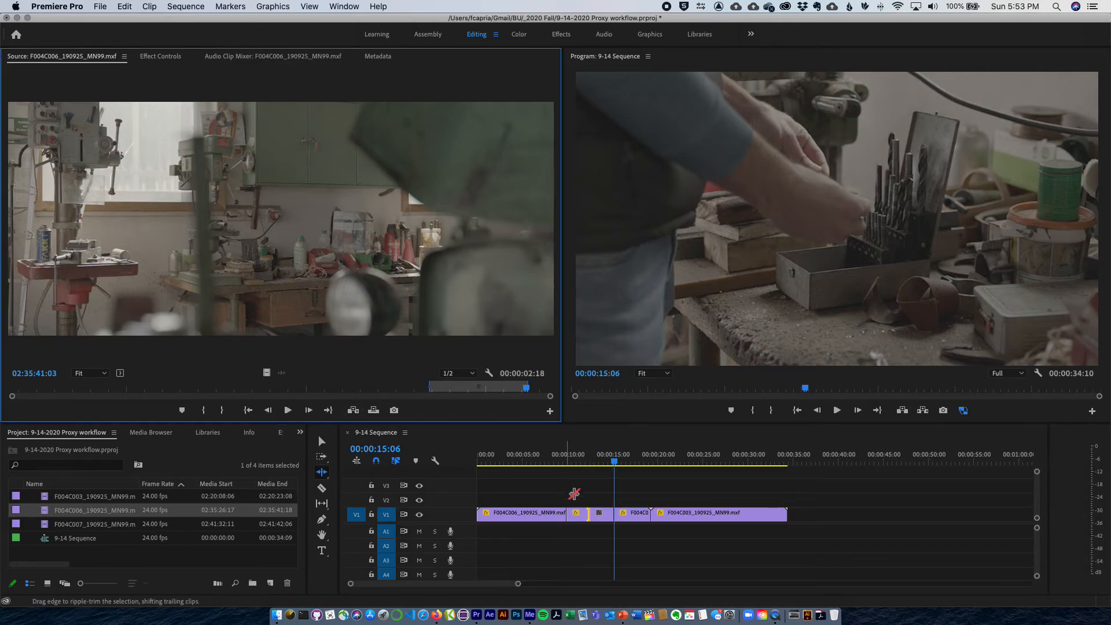
- Delete the F004C007 piece after the inserted F004C006 segment and move F004C003 earlier to close the gap
left_click_drag(590, 467, 625, 465)
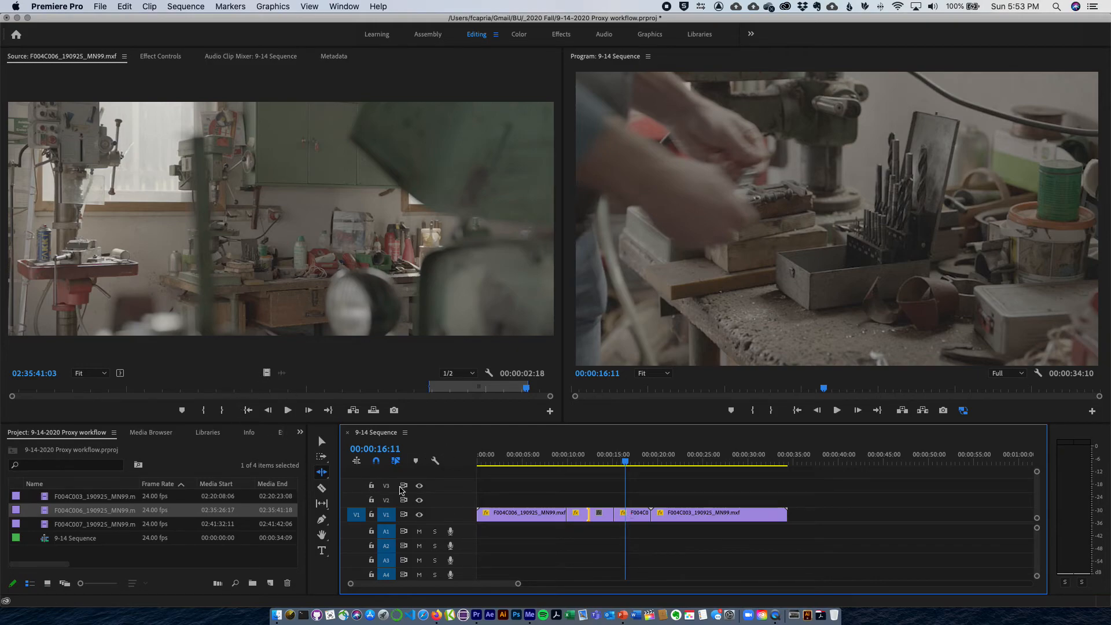
left_click(322, 441)
left_click(630, 519)
key("Delete")
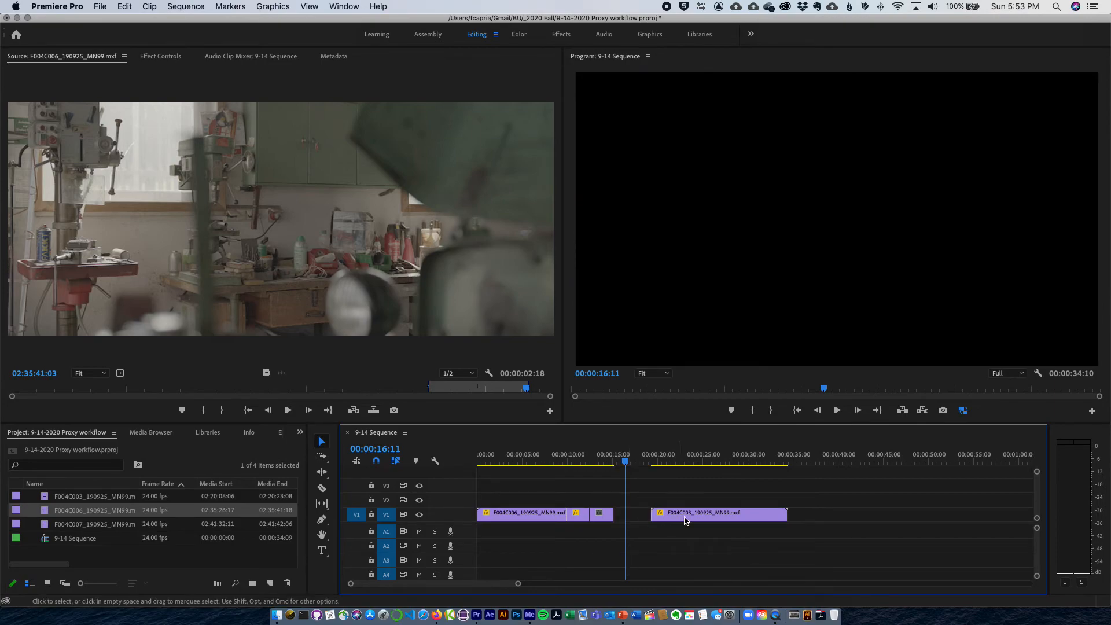
left_click_drag(689, 519, 657, 519)
- Scrub back through the edited sequence and play the end of the first F004C006 clip, stopping at 00:00:09:08
left_click_drag(618, 460, 505, 463)
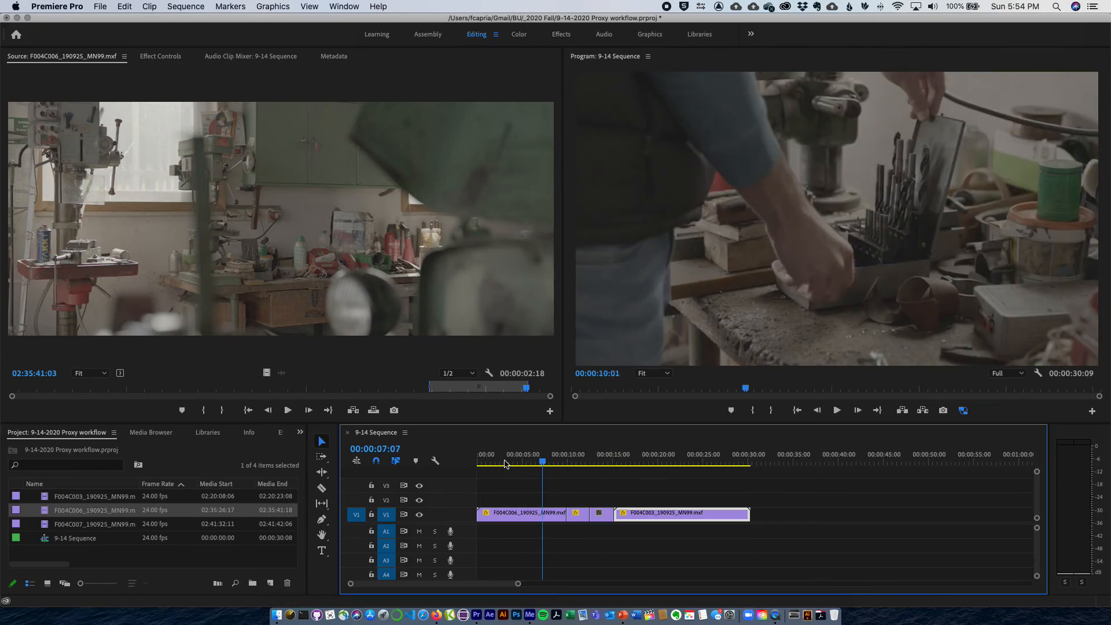
key("space")
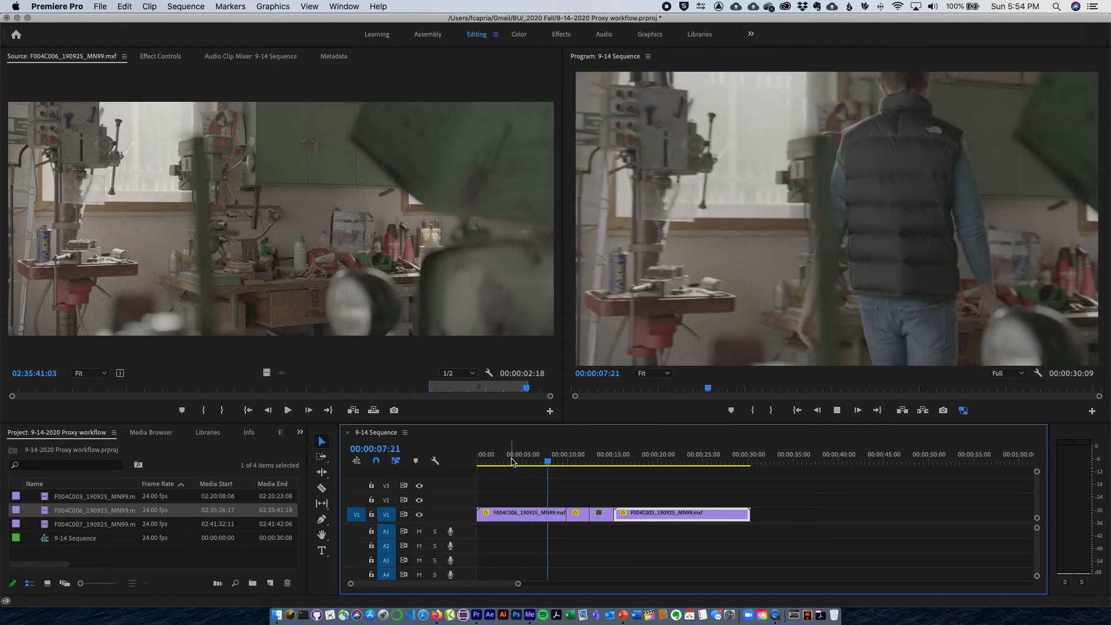
key("space")
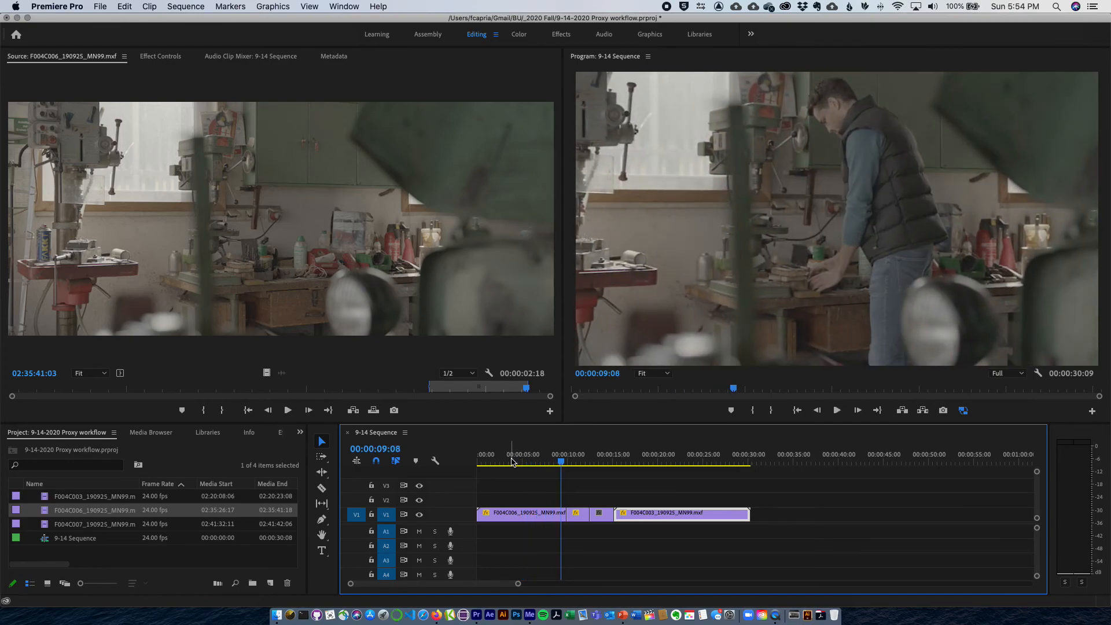
- Switch proxy viewing off for the sequence and reveal the first F004C006 clip's source file in Finder
left_click(964, 411)
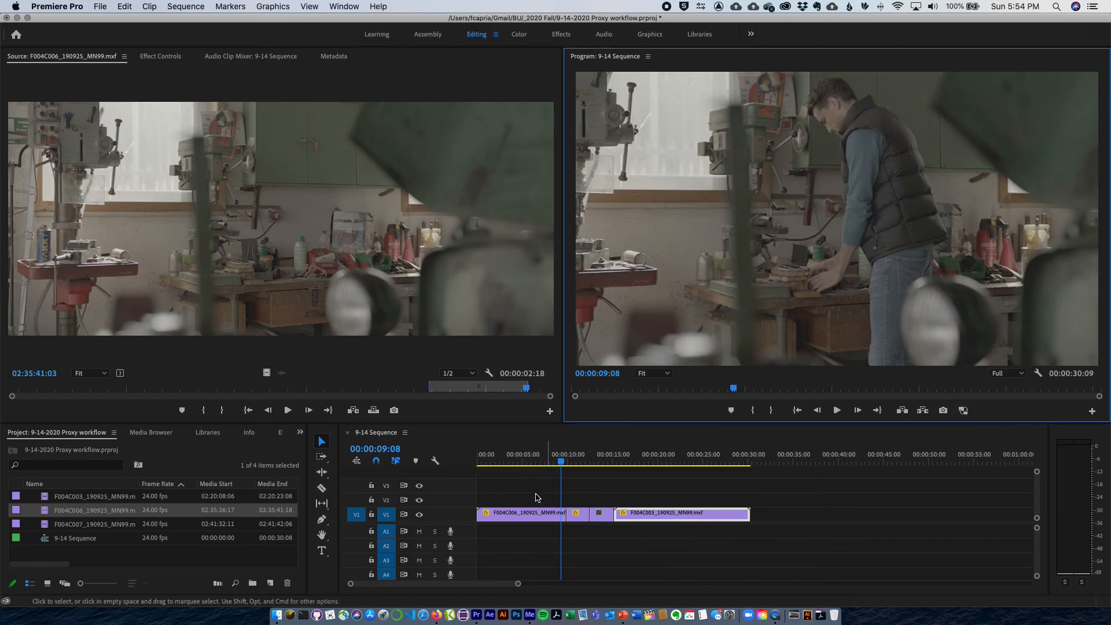
left_click(536, 515)
right_click(536, 516)
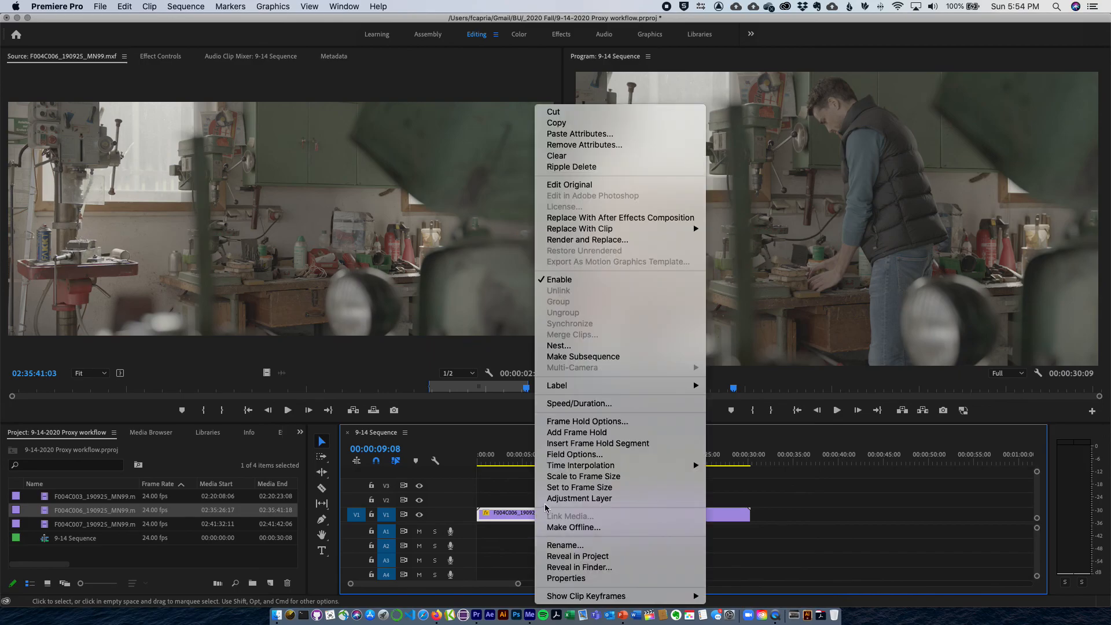
left_click(591, 568)
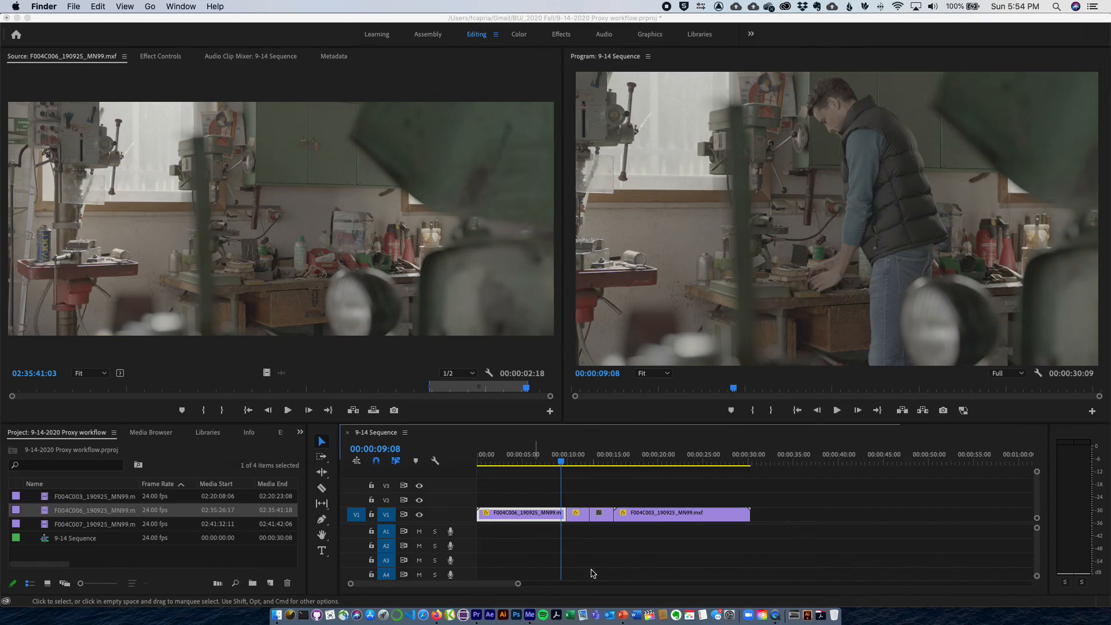